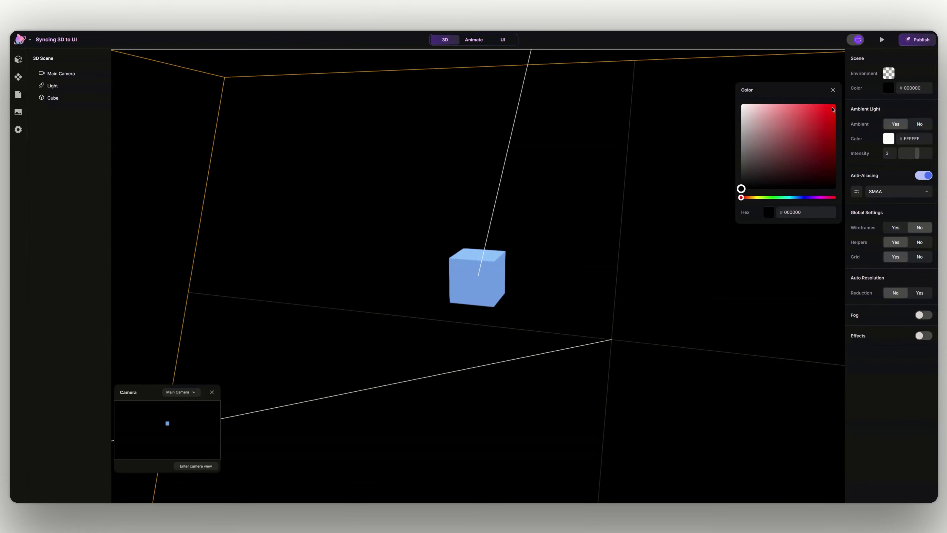
- Apply a pink-and-purple gradient environment to the scene and close the scene colour picker
left_click(891, 73)
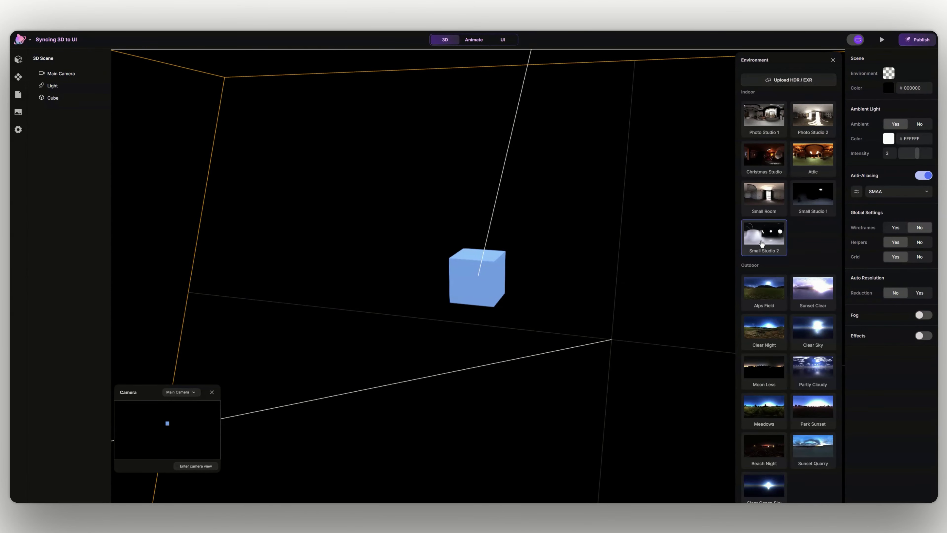
left_click(763, 229)
left_click(833, 61)
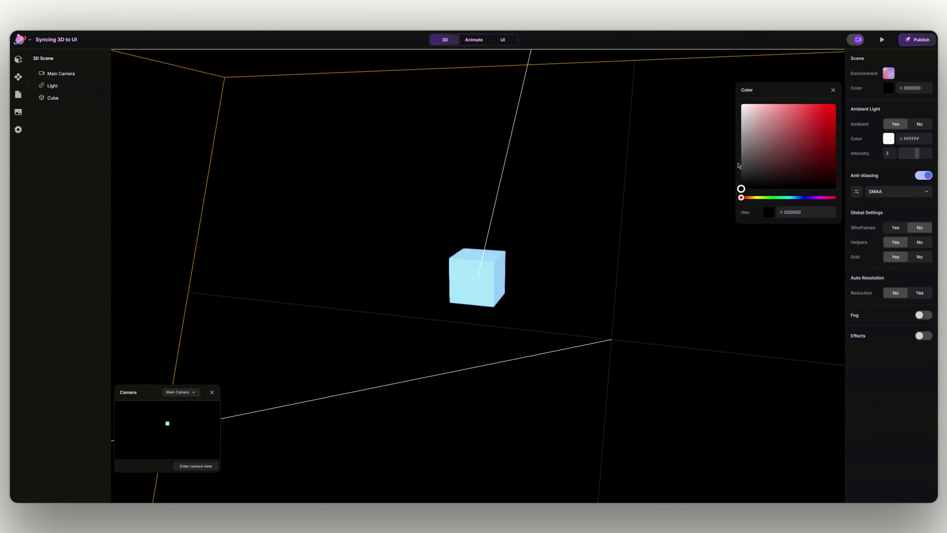
left_click(833, 91)
left_click_drag(566, 265, 387, 275)
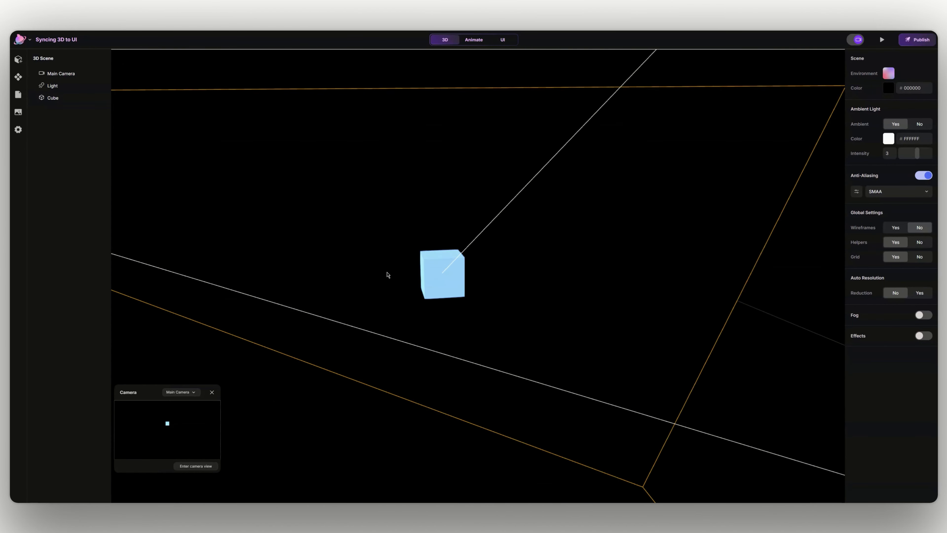
- Turn off Auto Keyframe in the animation workspace and set the Main Camera's X rotation to 0
left_click(475, 39)
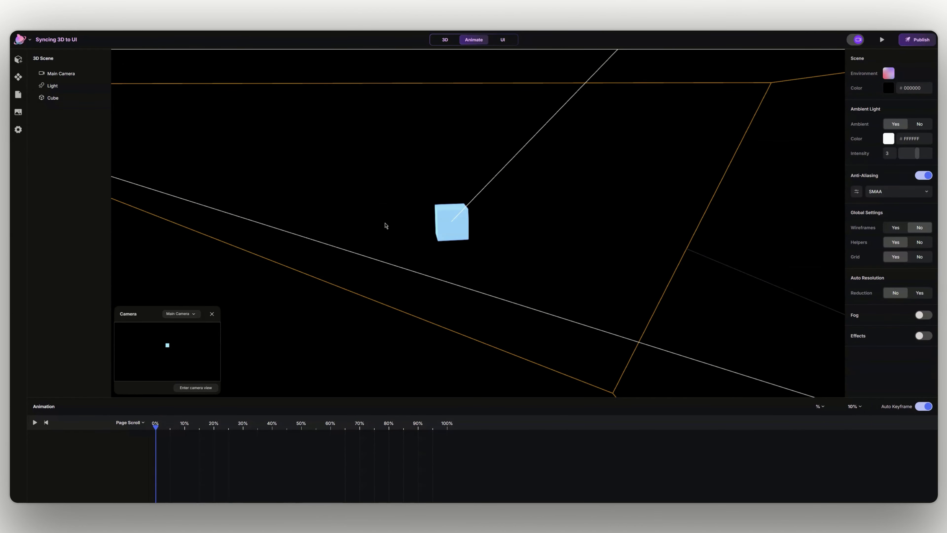
left_click_drag(385, 225, 518, 210)
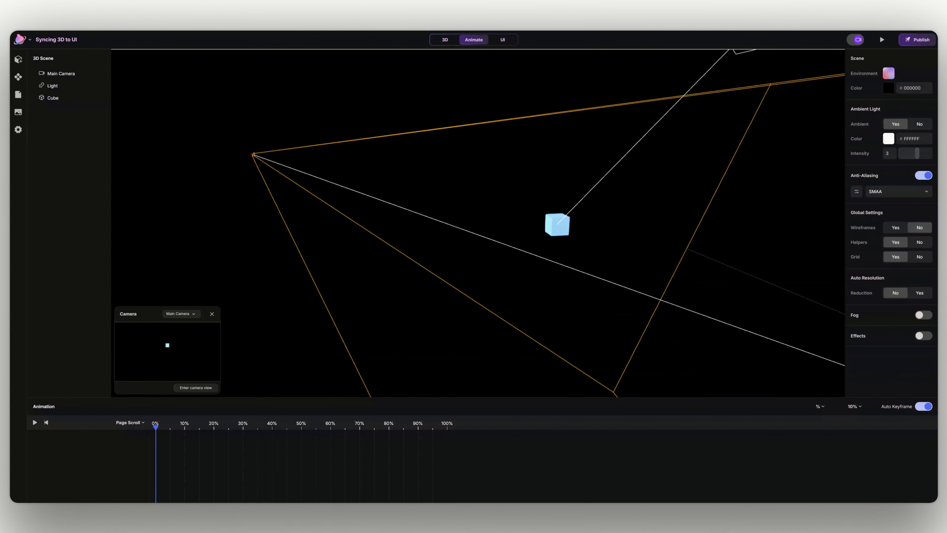
left_click(922, 406)
left_click(91, 73)
double_click(883, 102)
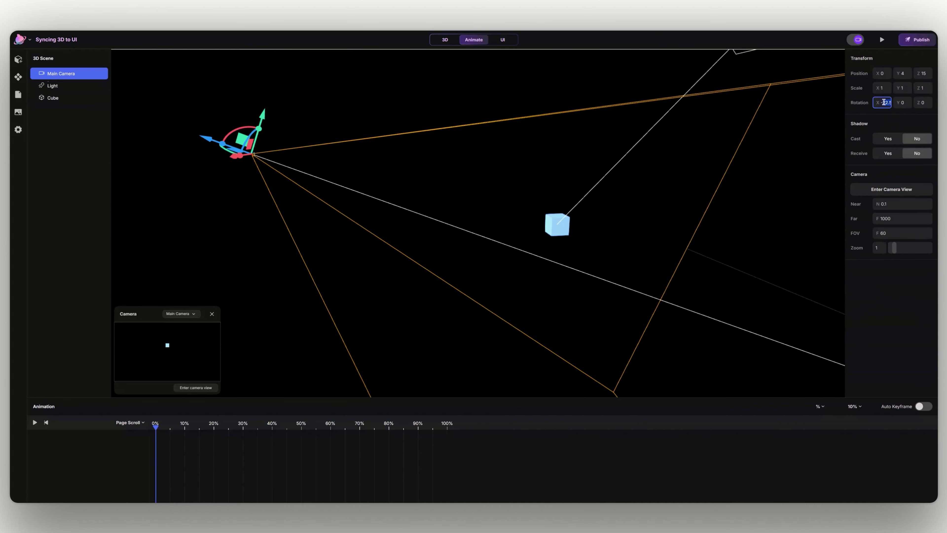
key("Return")
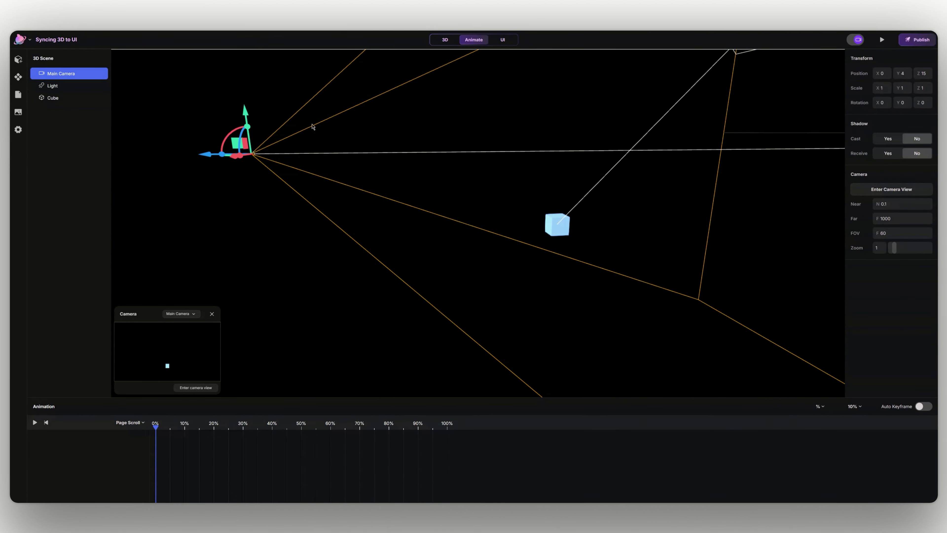
- Lower the Main Camera to about Y 0.005 so it is level with the cube
left_click_drag(246, 112, 256, 204)
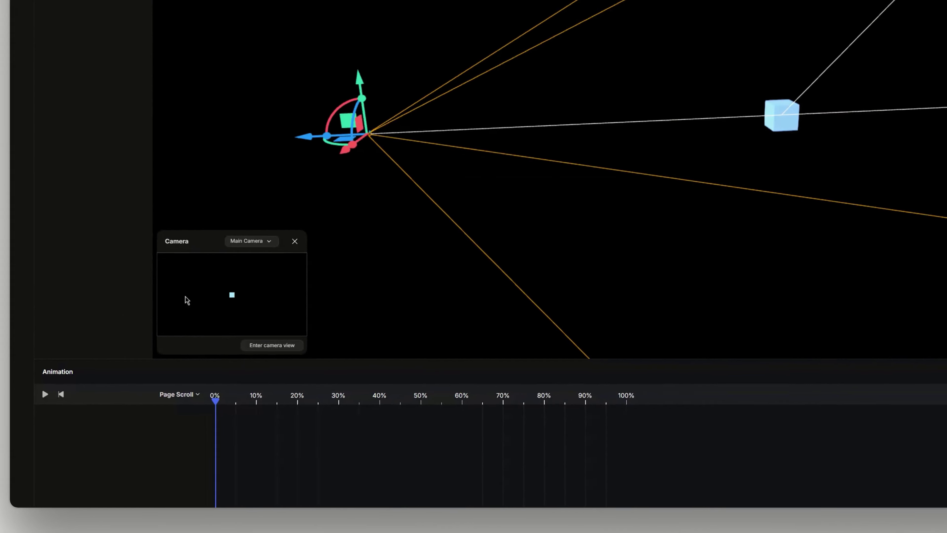
left_click_drag(140, 313, 132, 363)
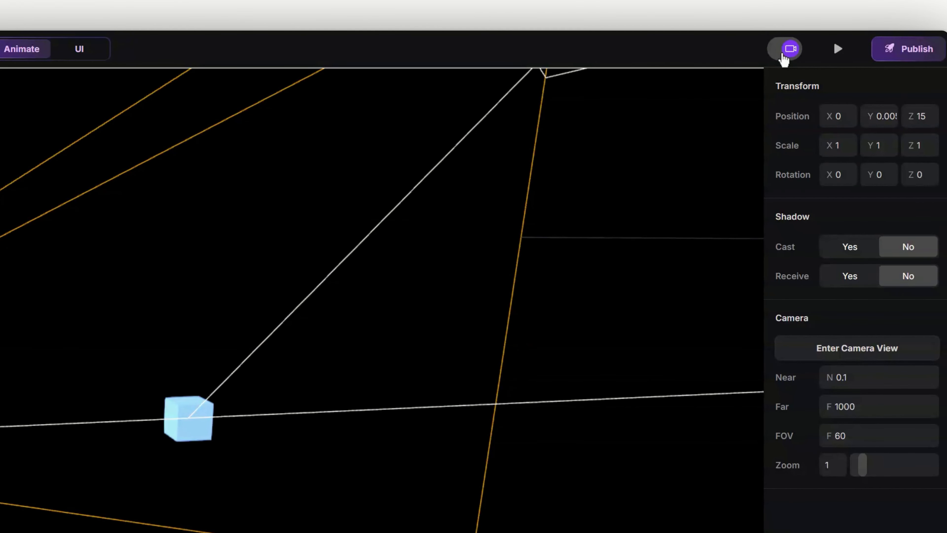
left_click(784, 56)
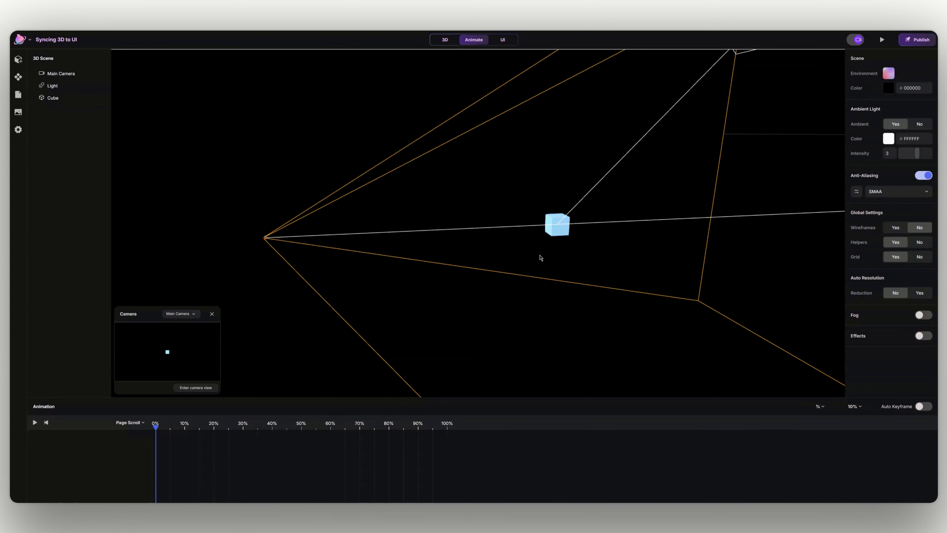
- Recolour the cube's material to a neutral grey
left_click(555, 239)
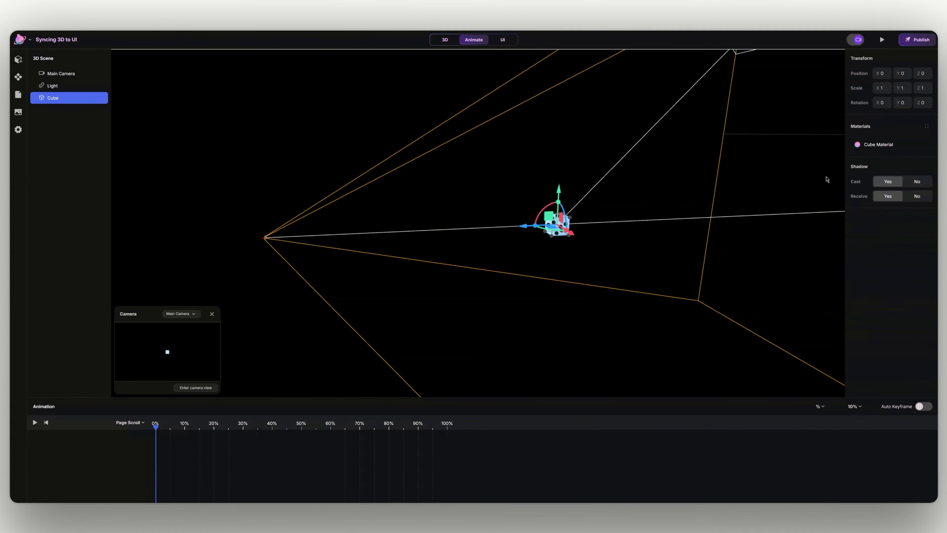
left_click(891, 144)
left_click(779, 193)
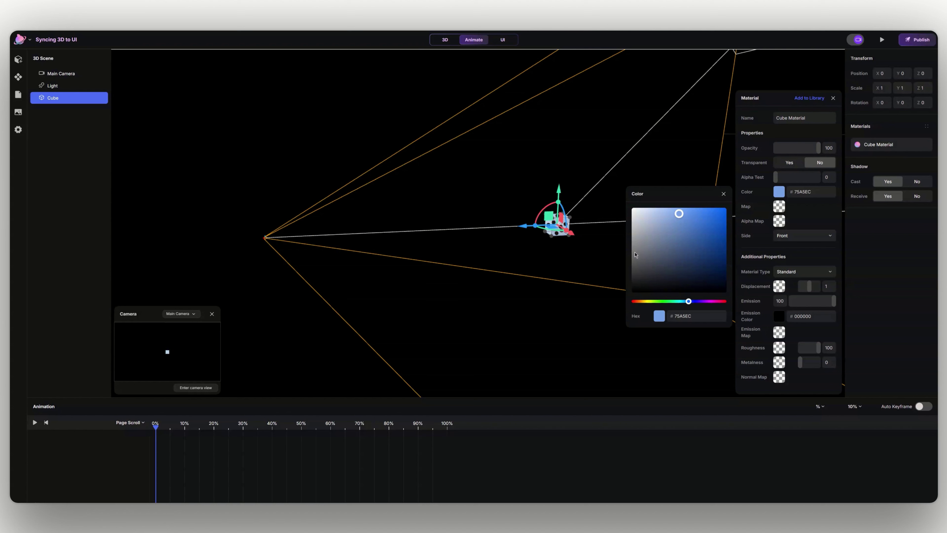
left_click(722, 195)
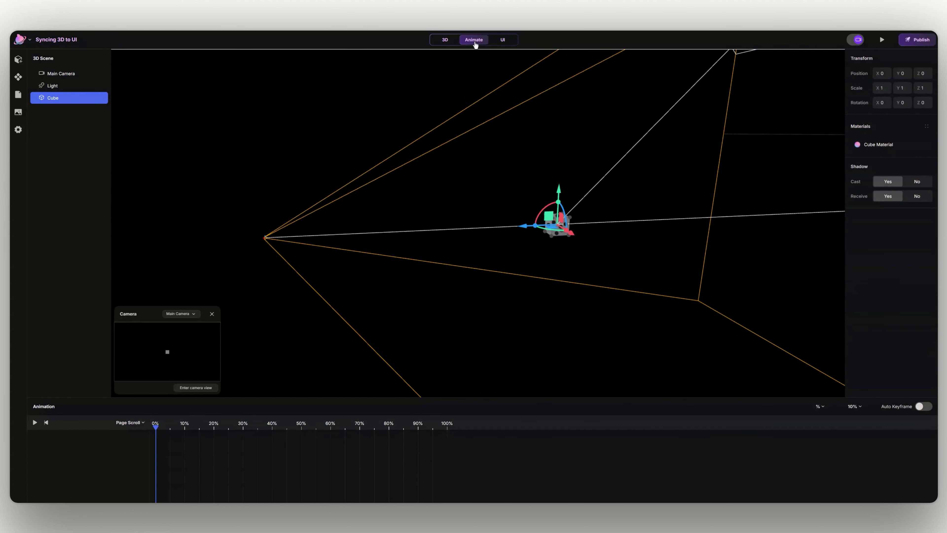
- Set the scene environment's rotation to about 163 and its intensity to about 12.8
left_click(593, 85)
left_click(888, 75)
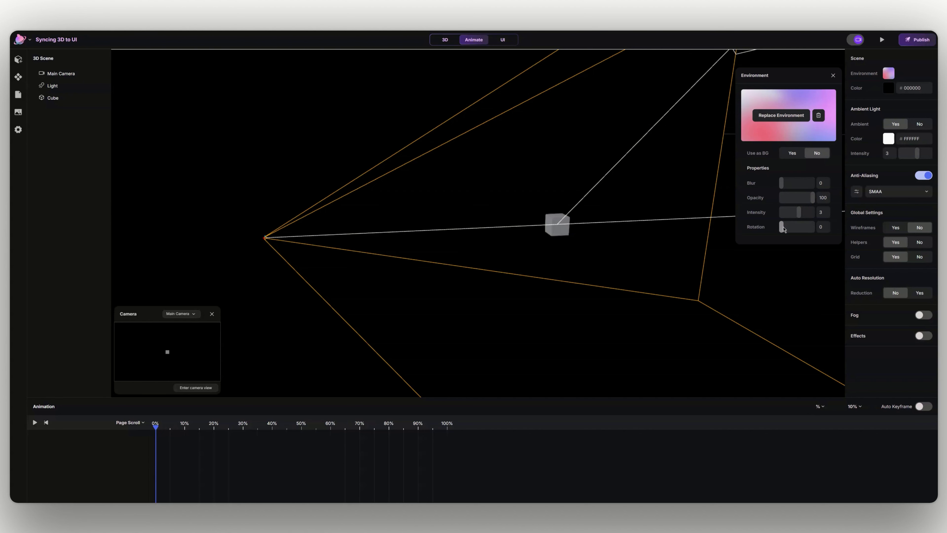
mouse_move(782, 228)
left_mouse_down()
mouse_move(799, 227)
mouse_move(803, 213)
left_mouse_up()
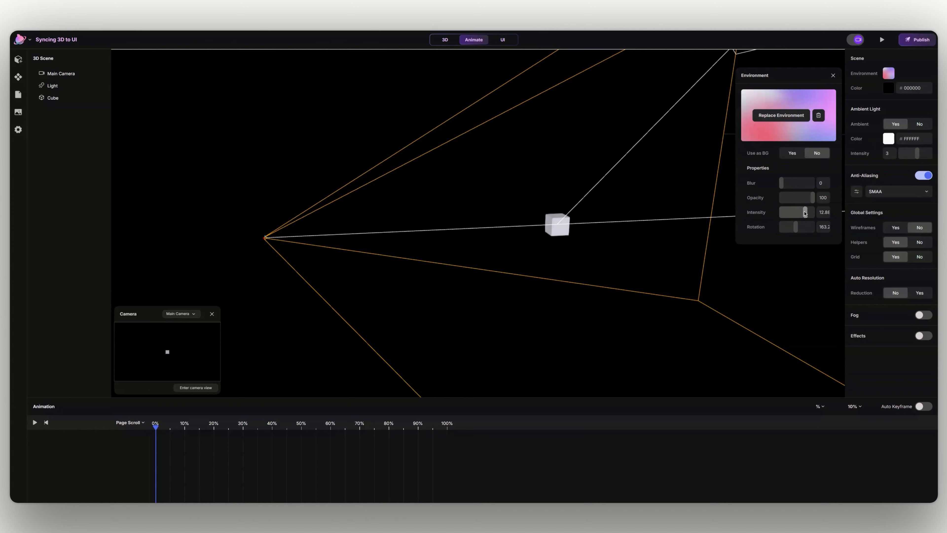
left_click(833, 76)
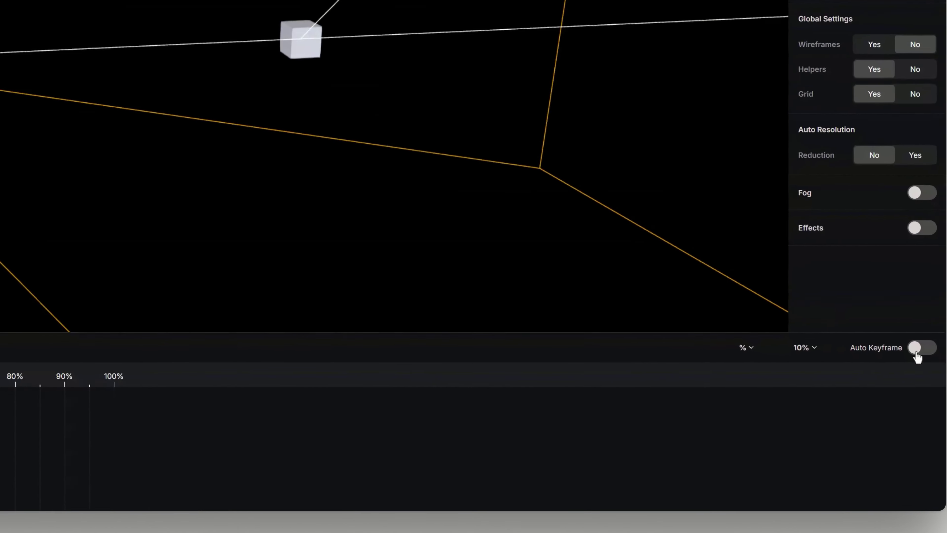
- Enable Auto Keyframe and set the animation timeline to DVH units at 100% scale
left_click(921, 407)
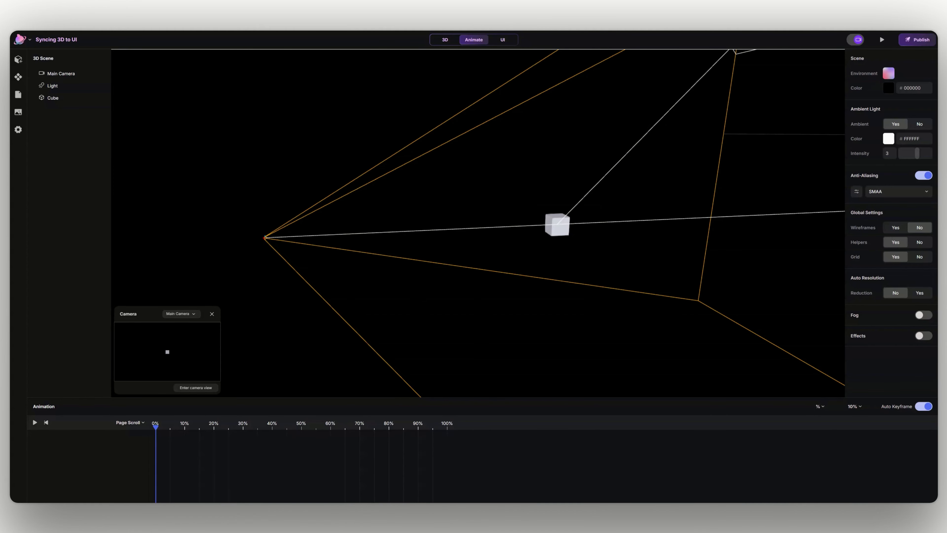
left_click(819, 406)
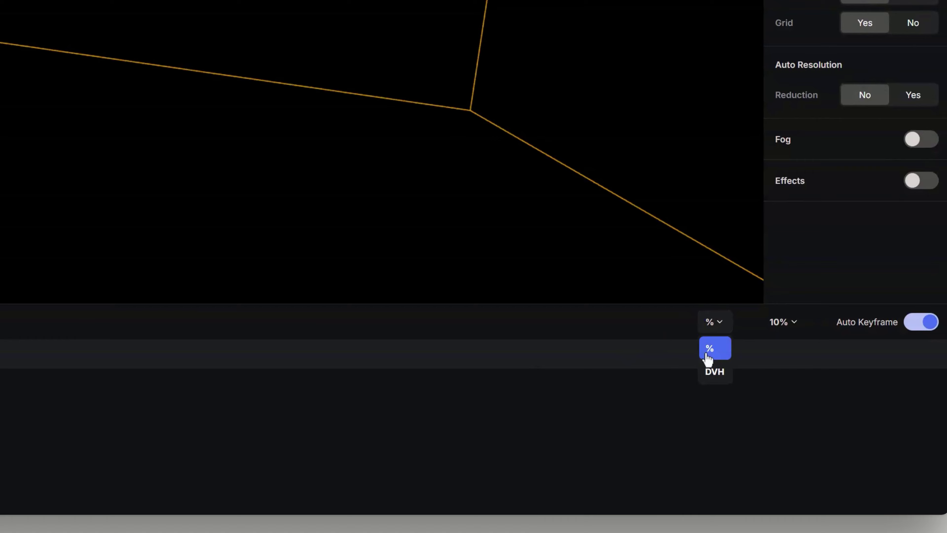
left_click(710, 372)
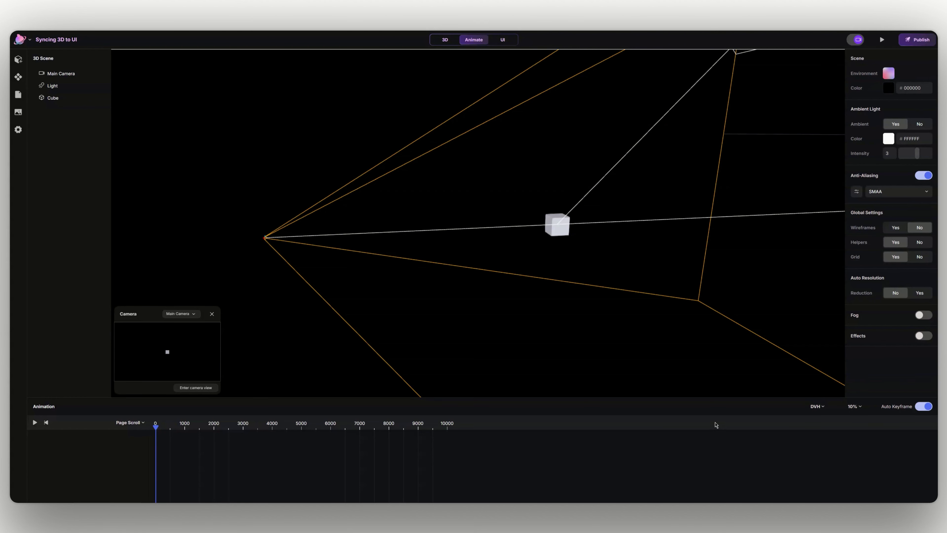
left_click(854, 408)
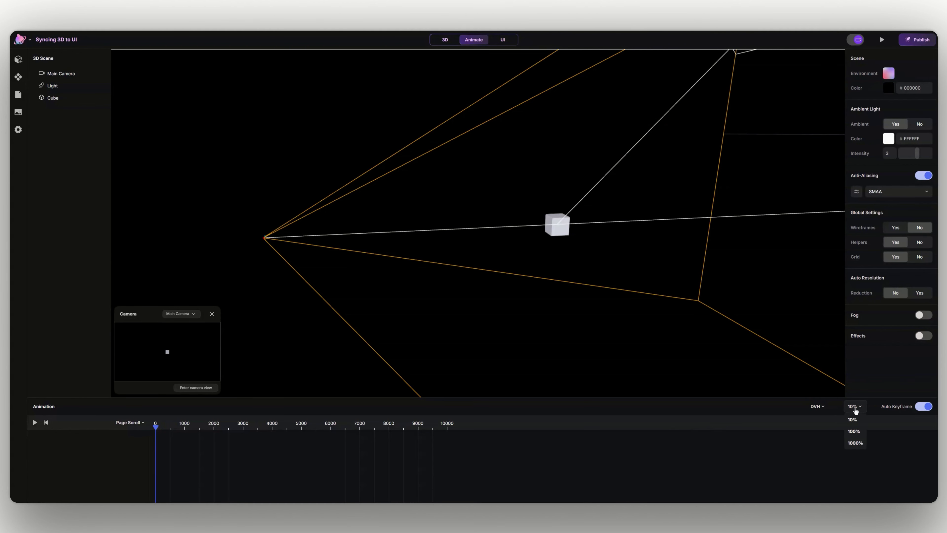
left_click(853, 434)
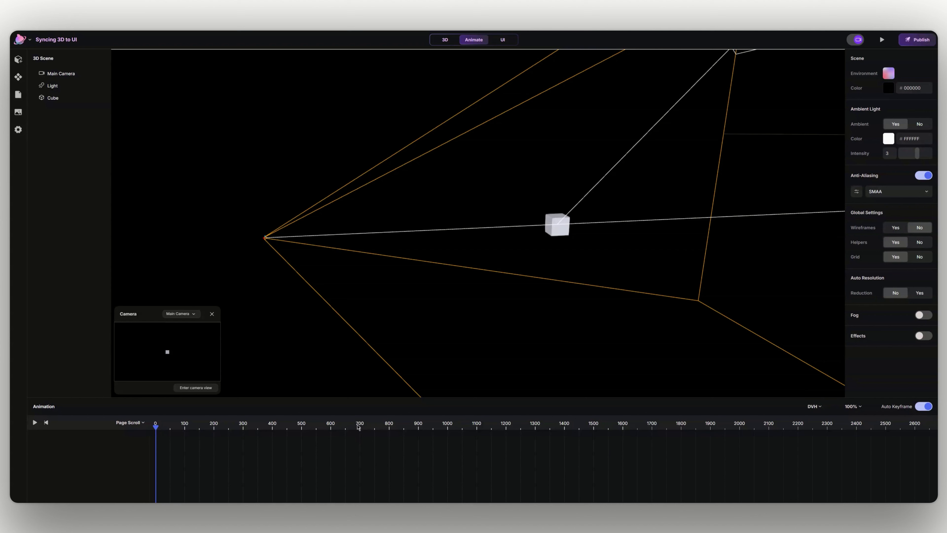
- Keyframe the cube raised to about Y 9.6 at 0 and lowered to about Y 0 at 200 on the timeline
left_click(557, 225)
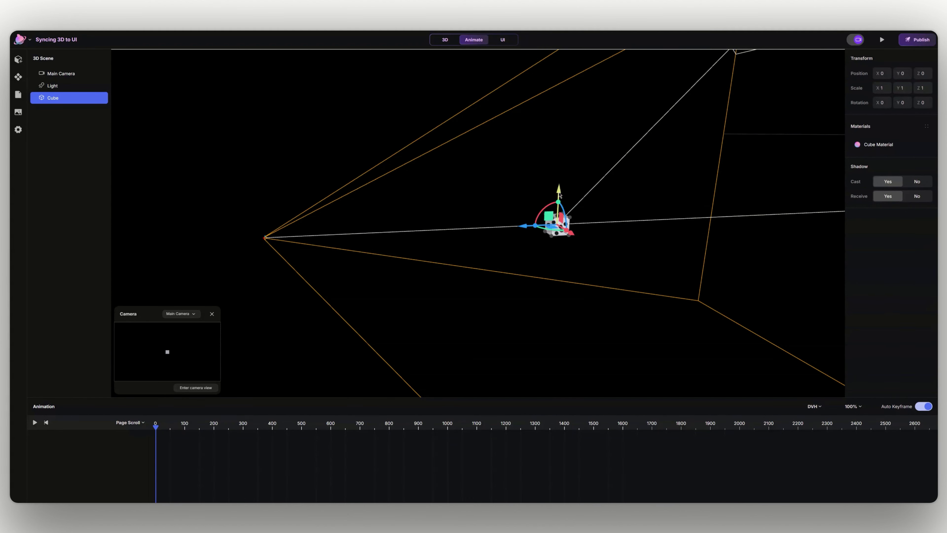
left_click_drag(558, 192, 562, 11)
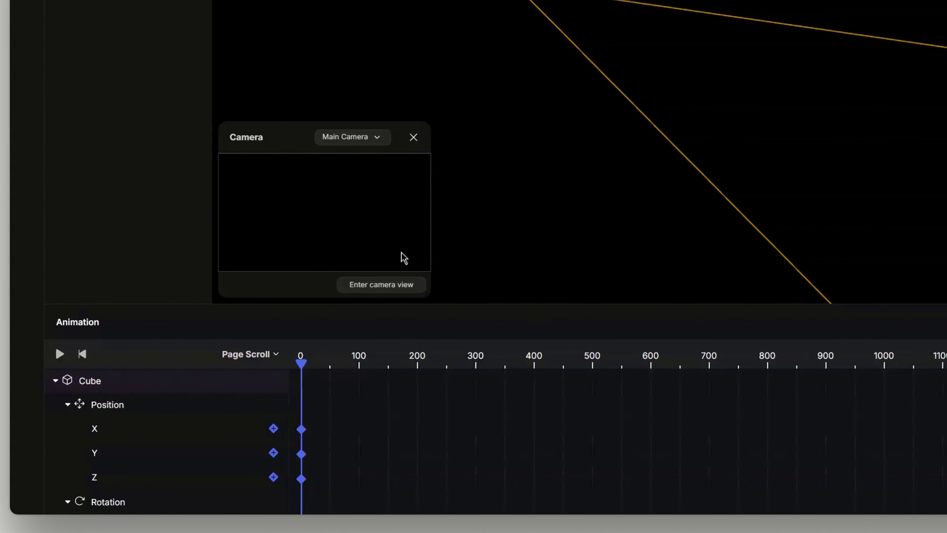
left_click_drag(302, 364, 422, 380)
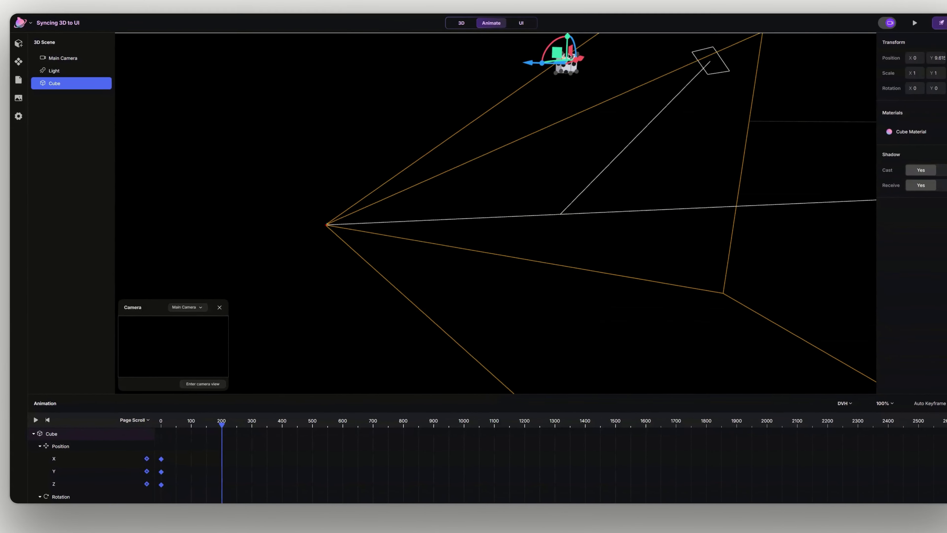
left_click_drag(567, 40, 530, 198)
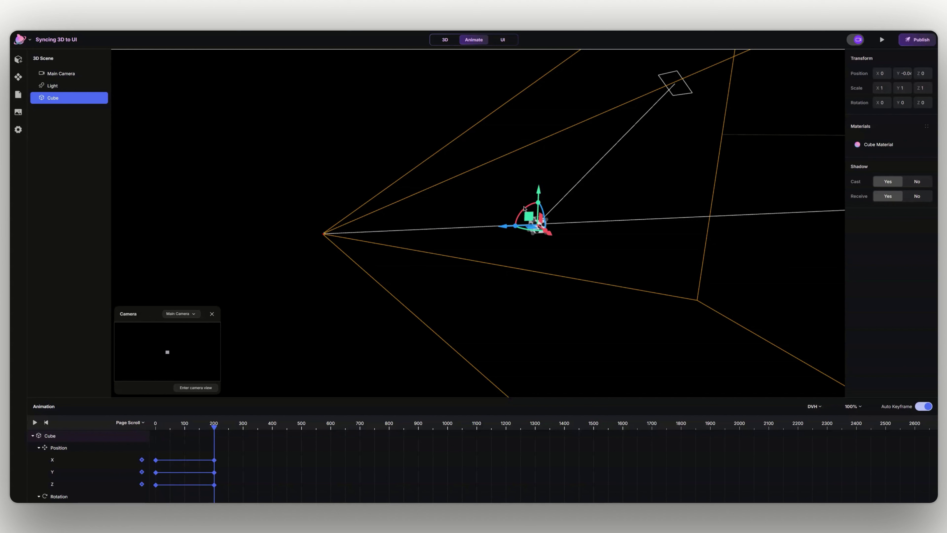
- Keyframe the cube pushed back to about Z -13.9 at 400 on the timeline
left_click(273, 434)
scroll(518, 230, "up", 3)
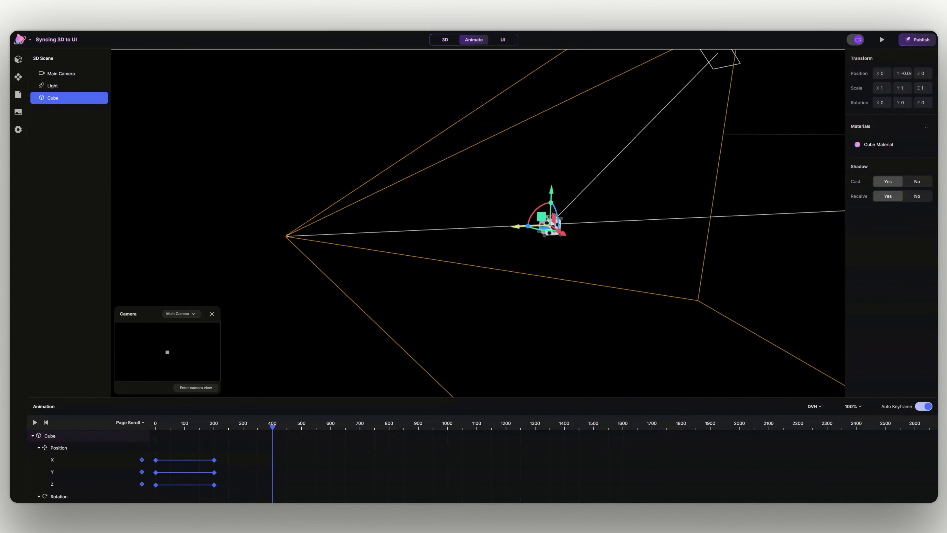
left_click_drag(518, 229, 718, 240)
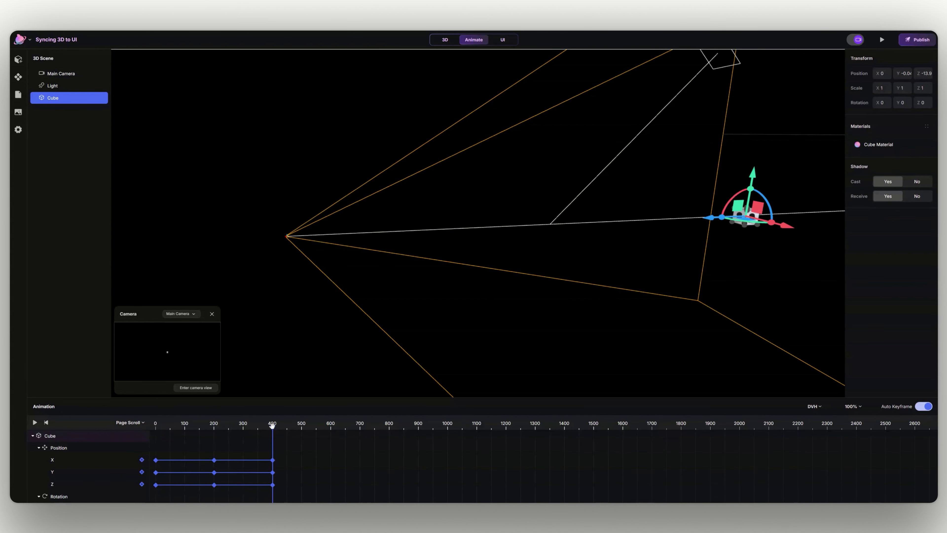
- Keyframe the cube brought forward to about Z 0.78 and rotated to about -314 on Y at 600
left_click_drag(272, 425, 331, 426)
left_click_drag(712, 220, 494, 245)
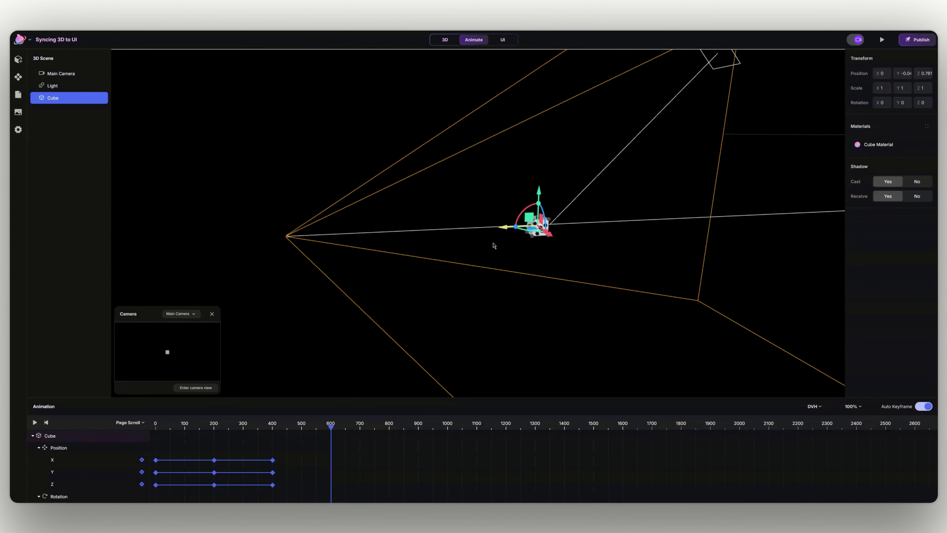
scroll(591, 234, "up", 8)
left_click_drag(620, 268, 566, 274)
left_click_drag(471, 250, 457, 267)
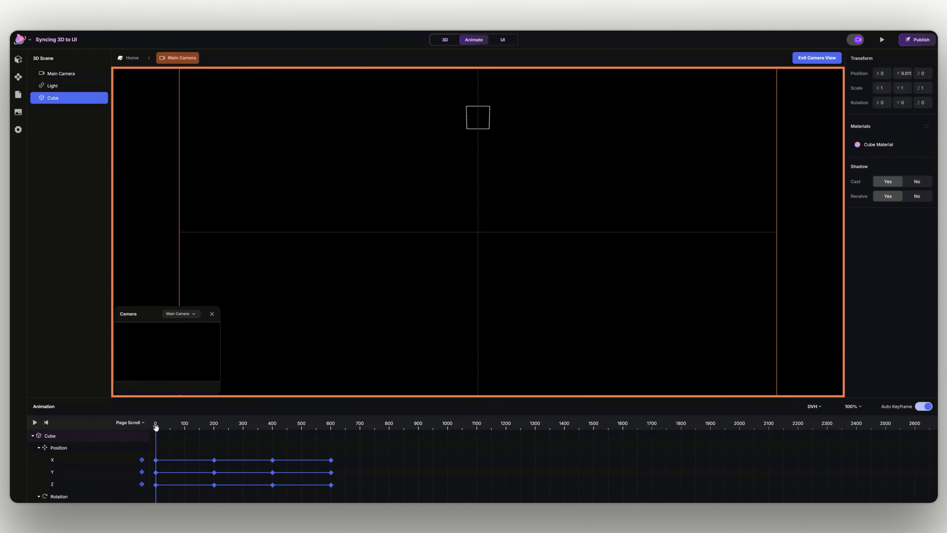
- Scrub the cube's animation from 0 to 600 in the Main Camera view, then exit the camera view
left_click_drag(155, 427, 333, 455)
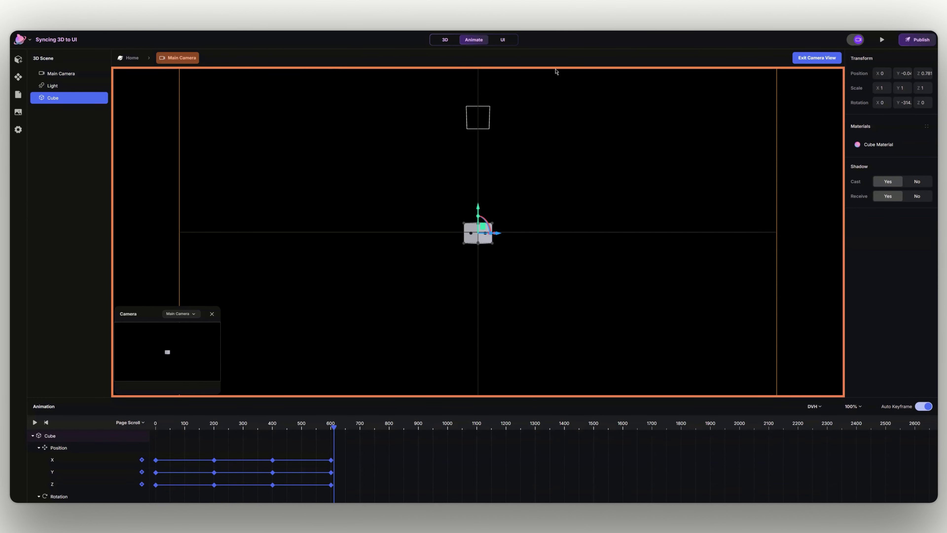
left_click(812, 58)
- Add a basic Block element to the page body in the UI workspace
left_click(504, 39)
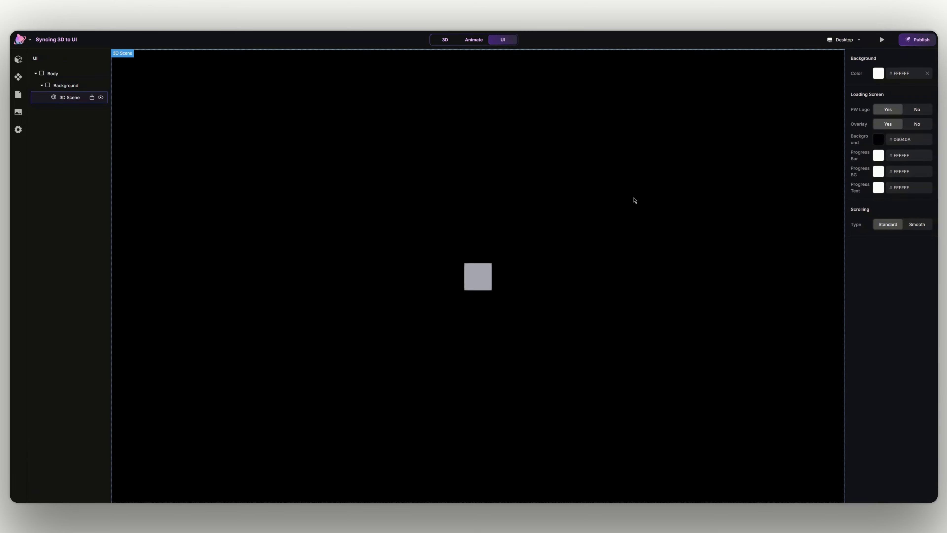
left_click(18, 60)
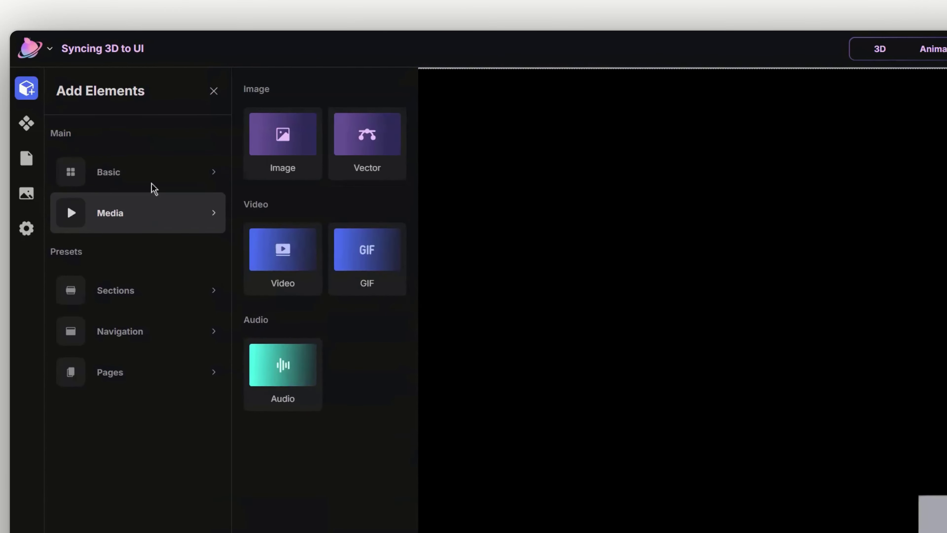
mouse_move(82, 101)
left_click(294, 173)
left_click(213, 91)
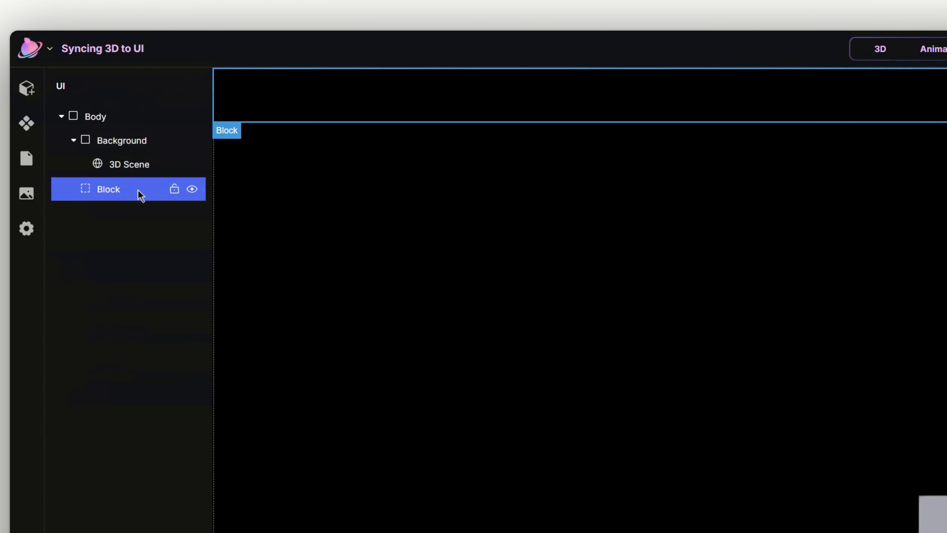
- Rename the new Block element in the page body as Parent
double_click(112, 194)
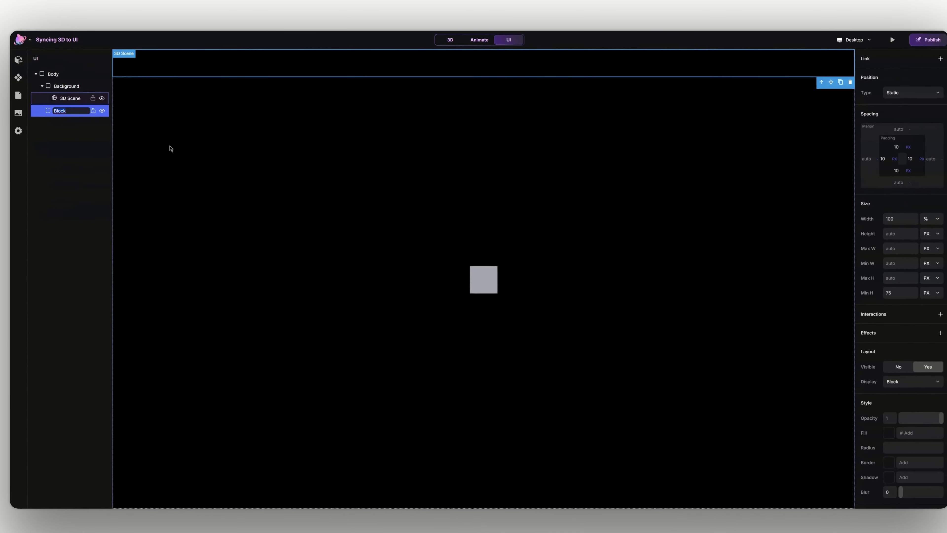
type("Pa")
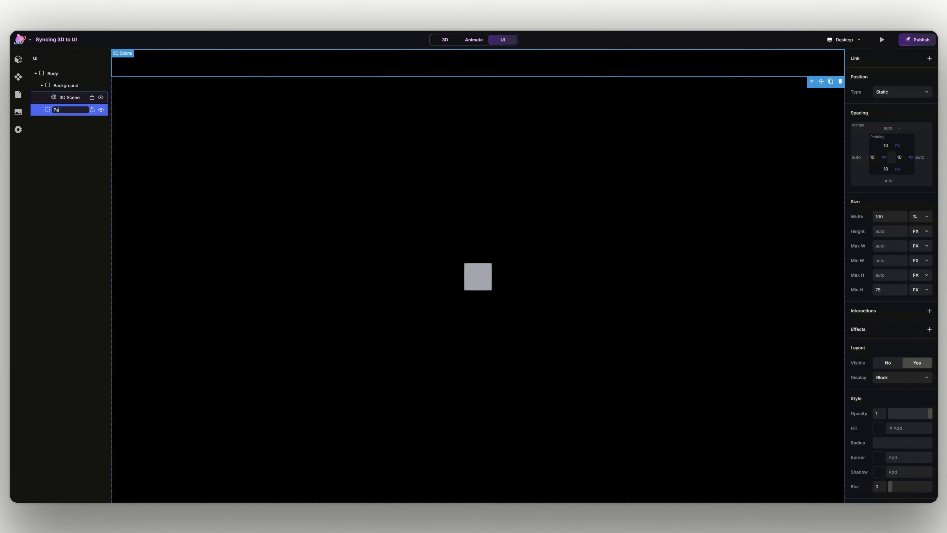
type("rent")
key("Return")
- Set the Parent block's height to 600 DVH
left_click(887, 231)
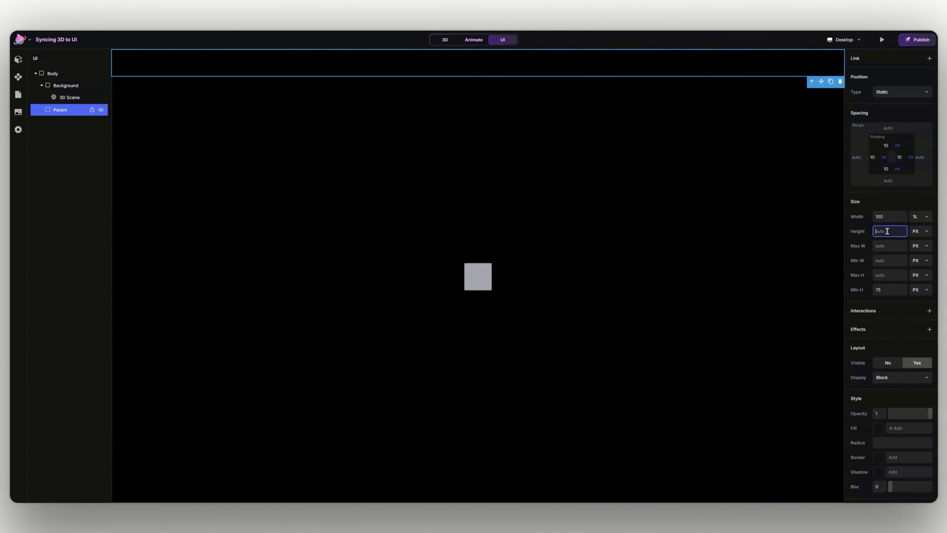
type("600")
left_click(921, 231)
left_click(907, 330)
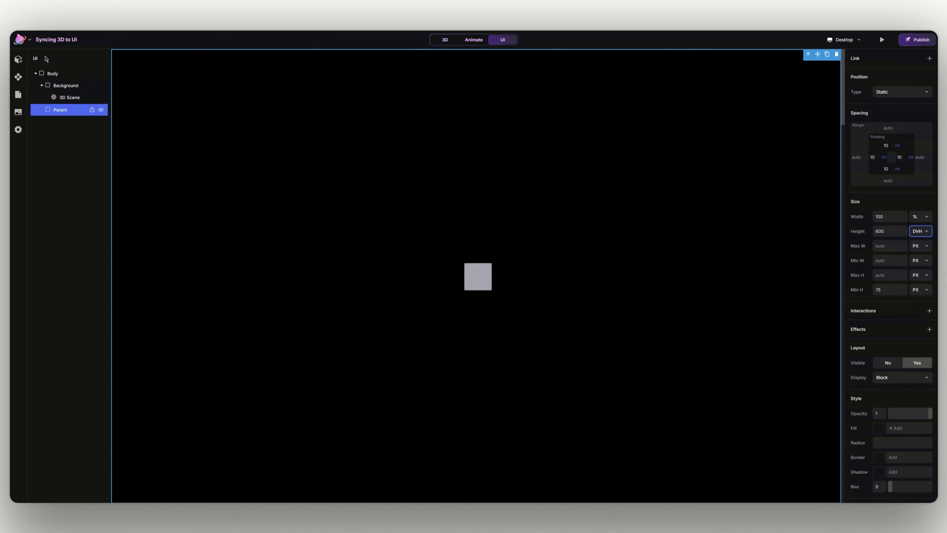
- Add two basic Block elements, nesting one inside Parent and the other inside that nested block
left_click(19, 60)
left_click(47, 99)
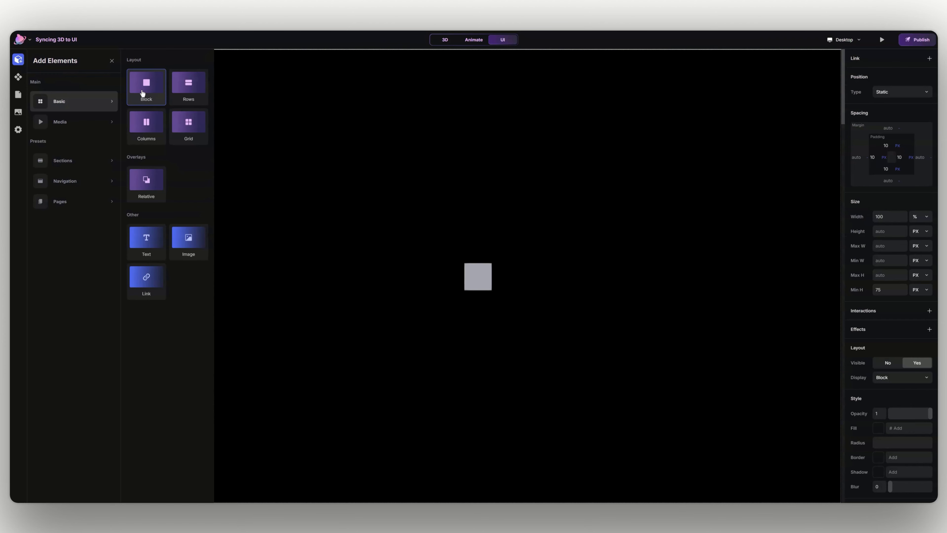
left_click(112, 61)
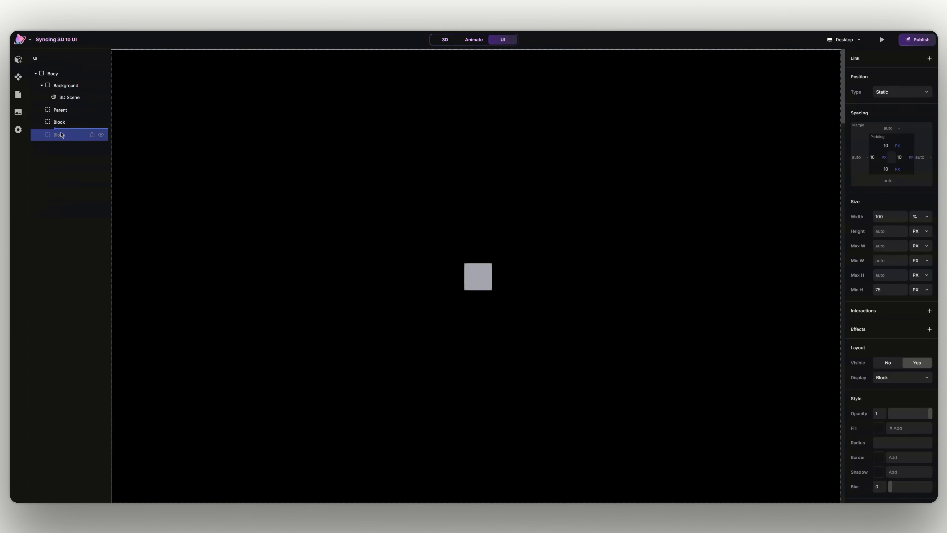
left_click_drag(61, 135, 73, 120)
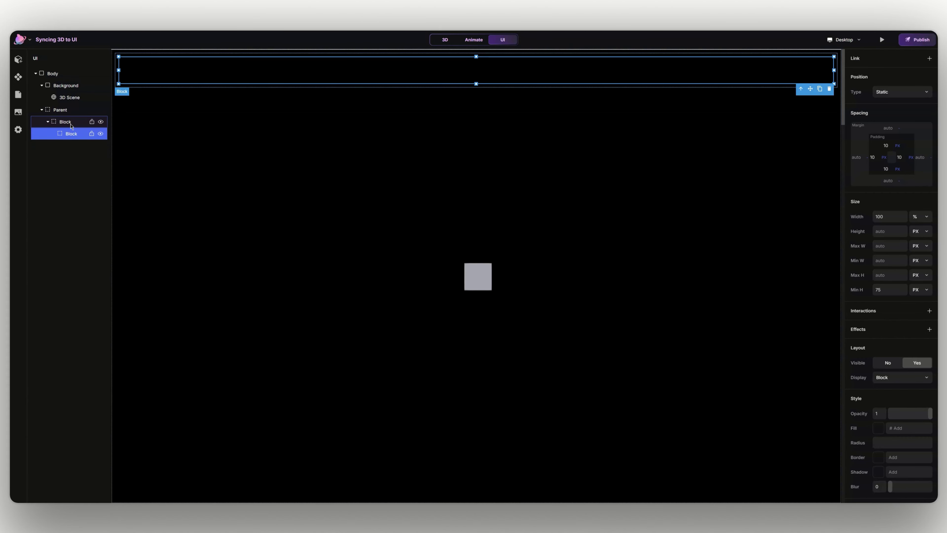
- Rename the block inside Parent as Duration#1 and its inner block as Text Wrapper
double_click(71, 124)
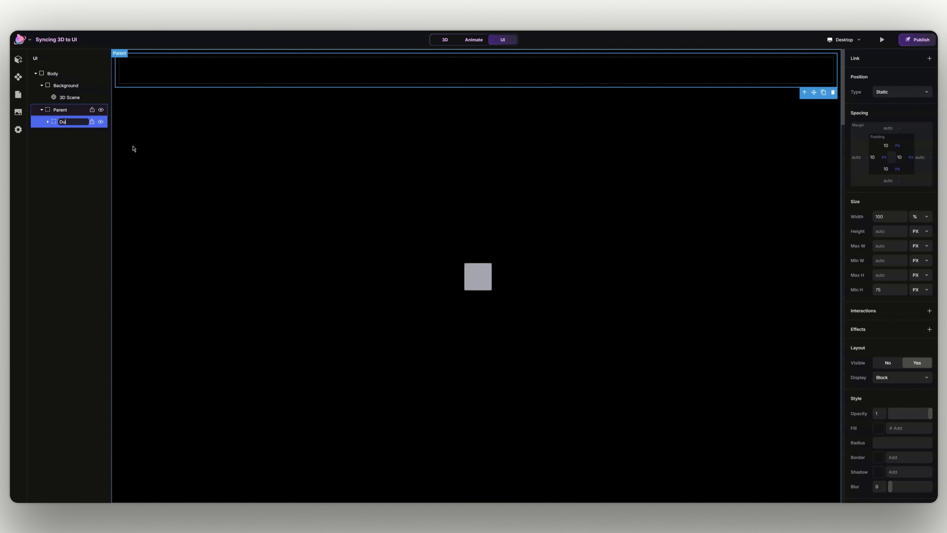
type("Duration#1")
key("Return")
left_click(48, 121)
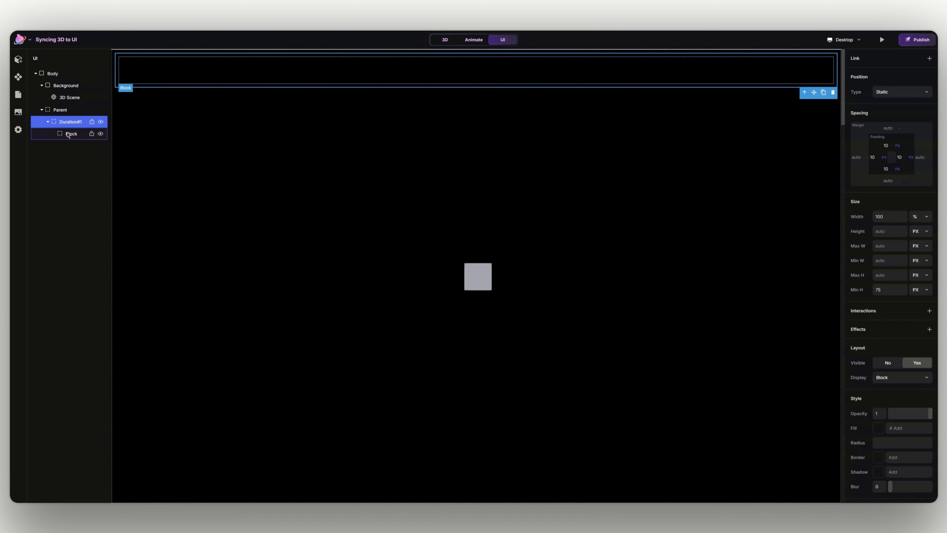
double_click(68, 135)
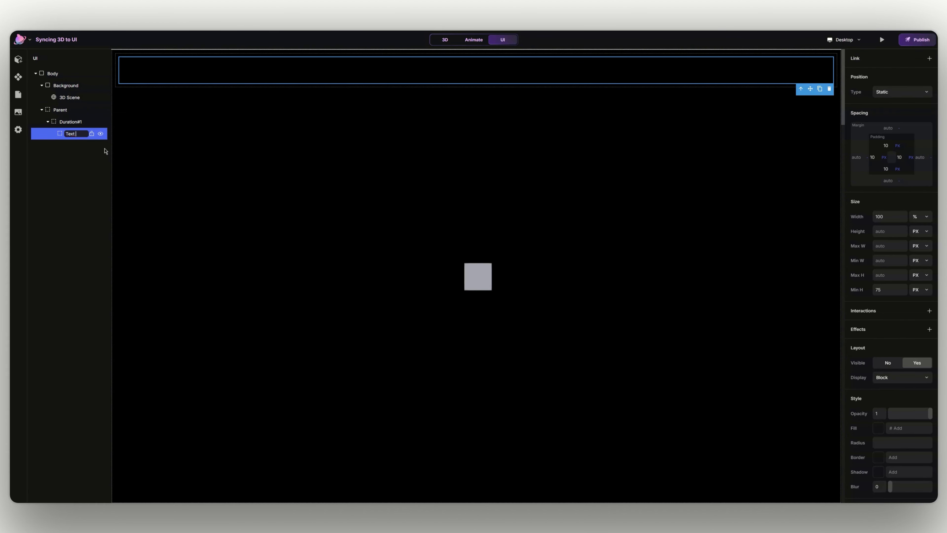
type("Text Wrapper")
key("Return")
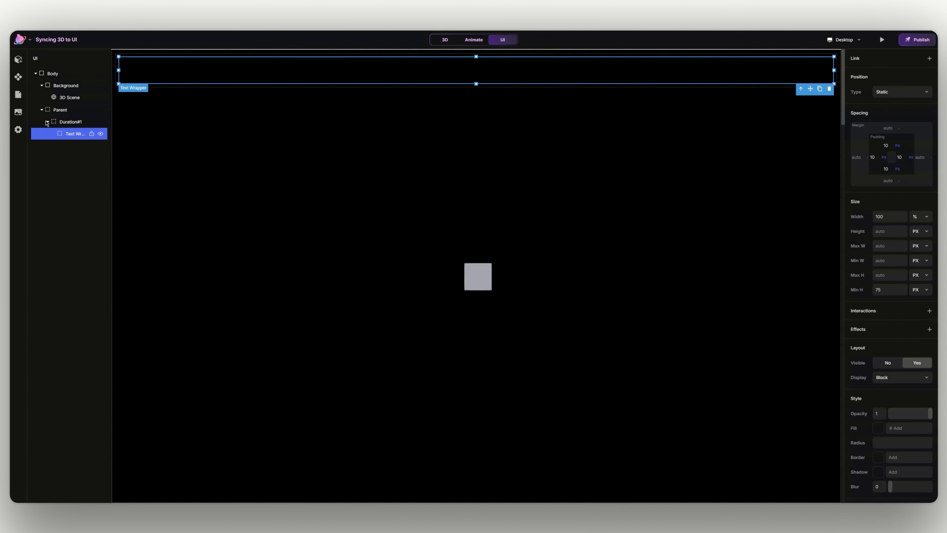
- Add a basic Text element and nest it inside Text Wrapper
left_click(18, 59)
left_click(74, 101)
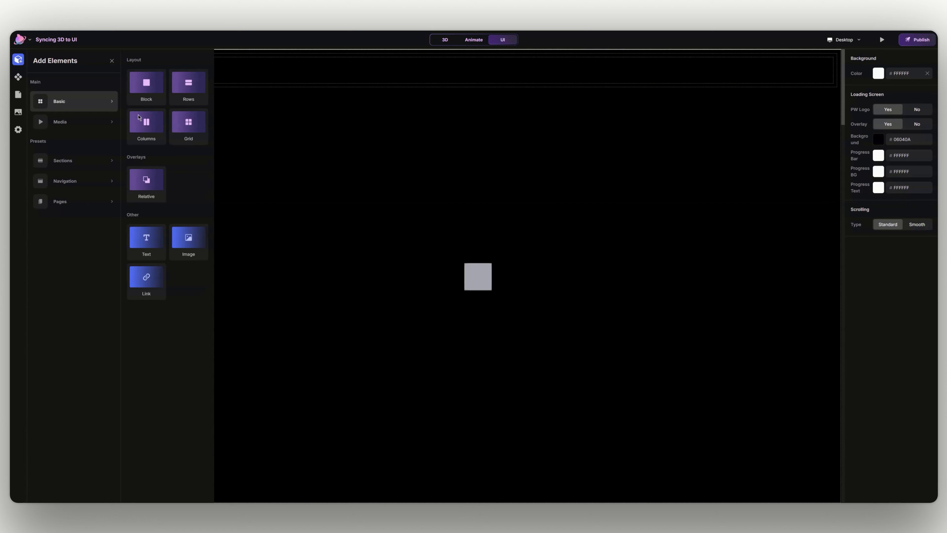
left_click(157, 238)
left_click(111, 61)
left_click_drag(59, 147, 77, 127)
- Set the Duration#1 block's height to 200 DVH
left_click(76, 123)
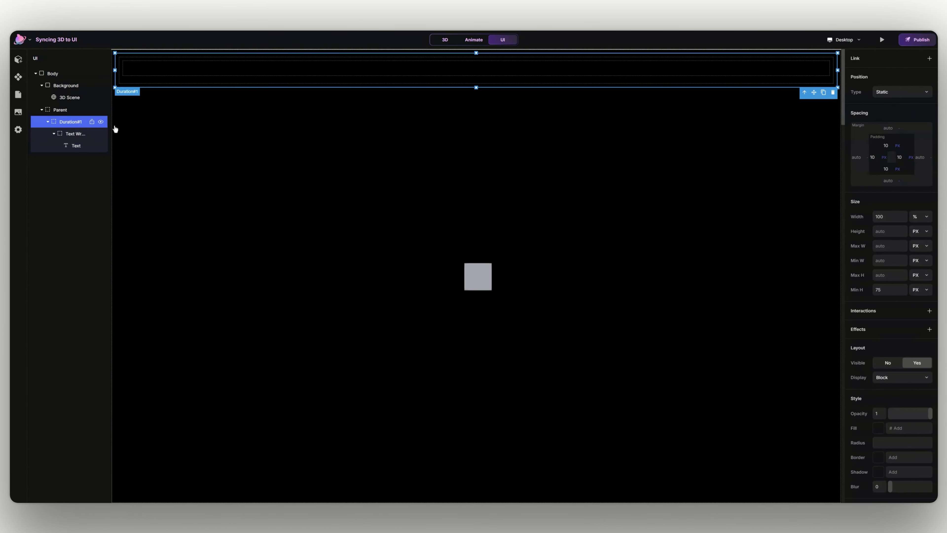
left_click(891, 233)
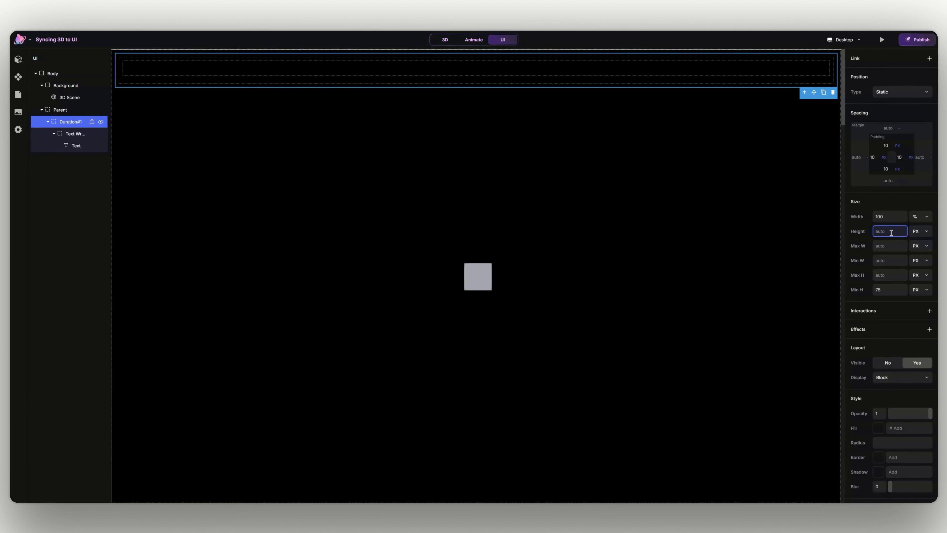
left_click(923, 233)
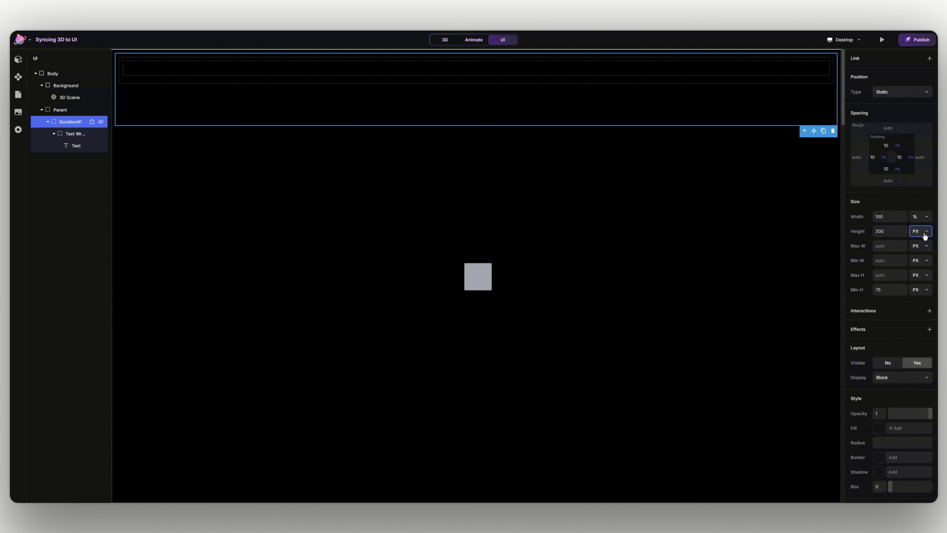
left_click(929, 334)
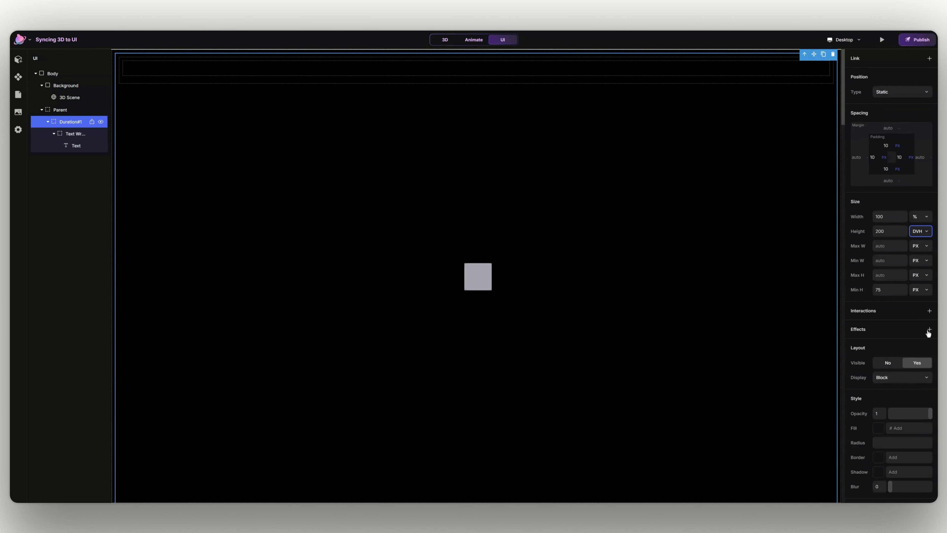
- Give the Text Wrapper block a Fixed position with a top offset of 45 DVH
left_click(82, 136)
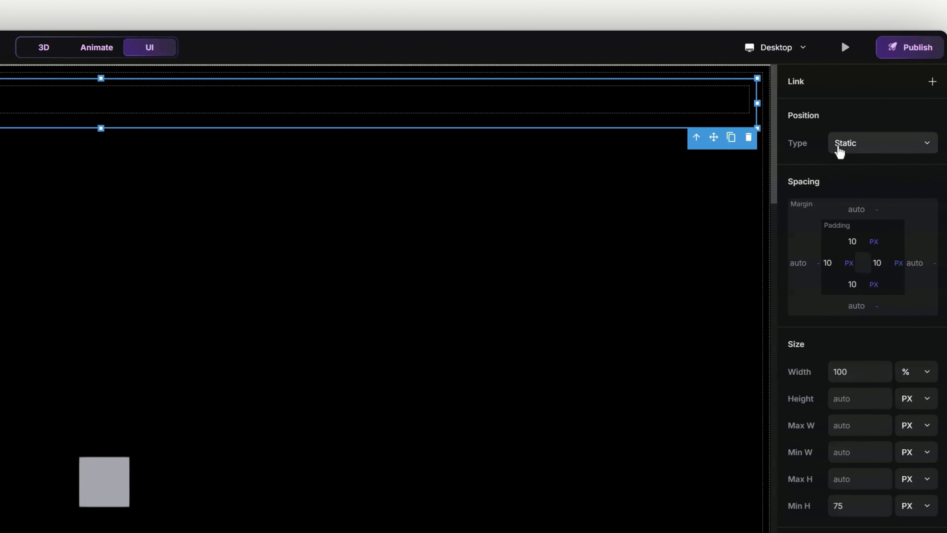
left_click(890, 91)
left_click(890, 133)
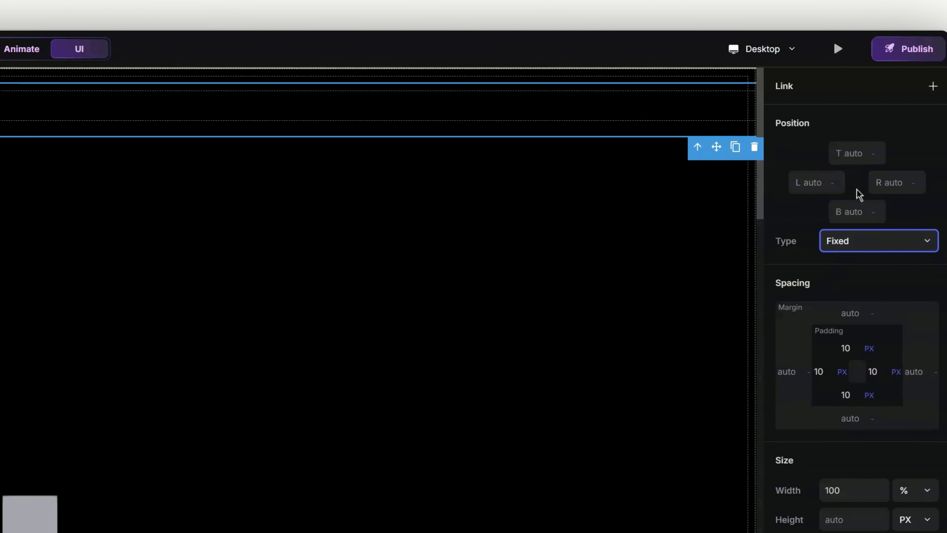
left_click(858, 153)
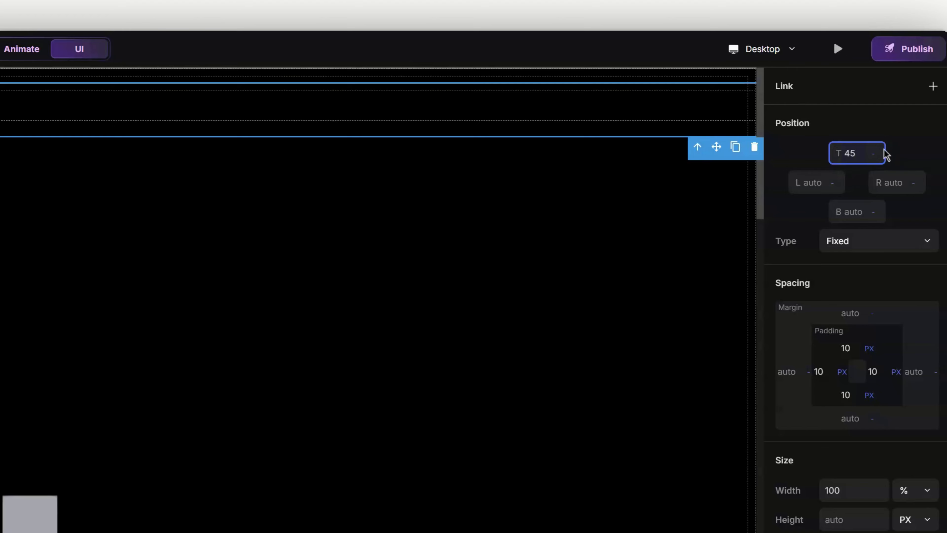
left_click(873, 154)
left_click(845, 397)
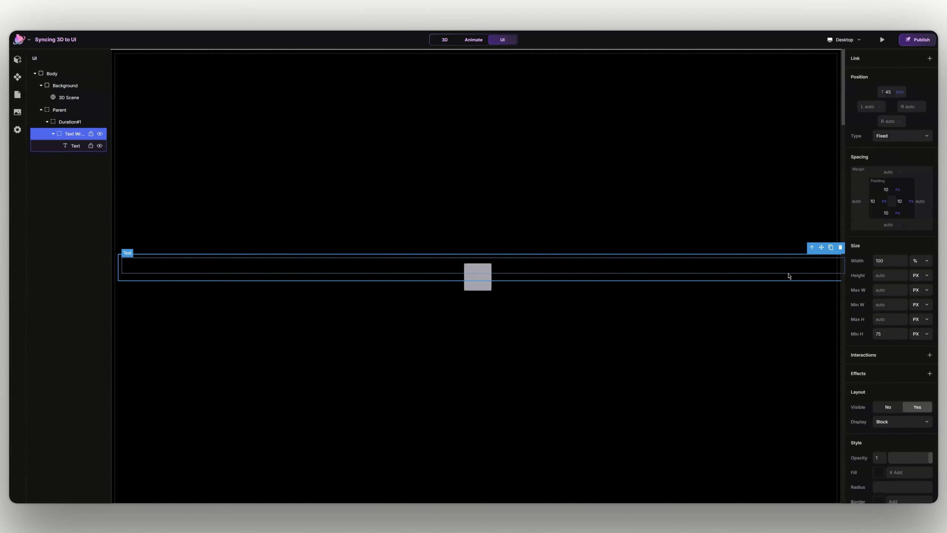
- Set the Text Wrapper's minimum height to 5 DVH
left_click(899, 336)
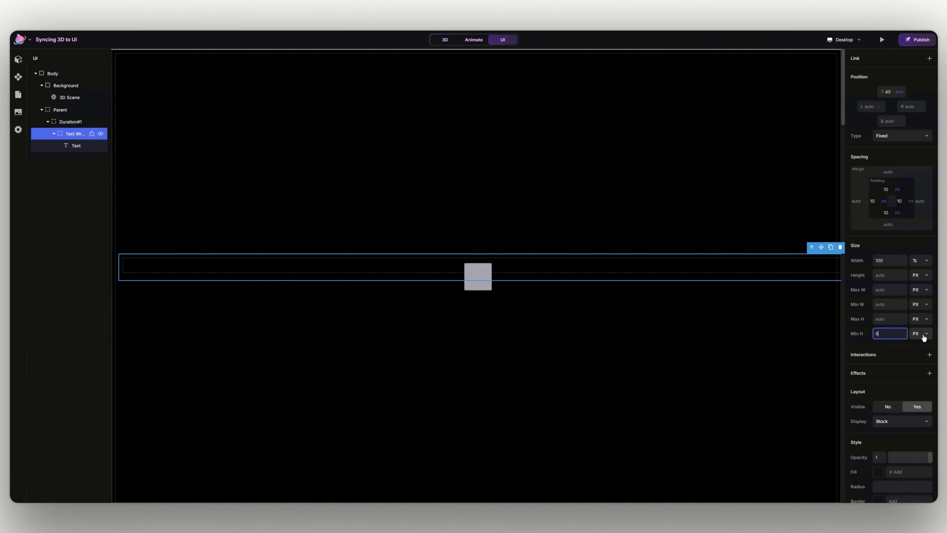
key("Tab")
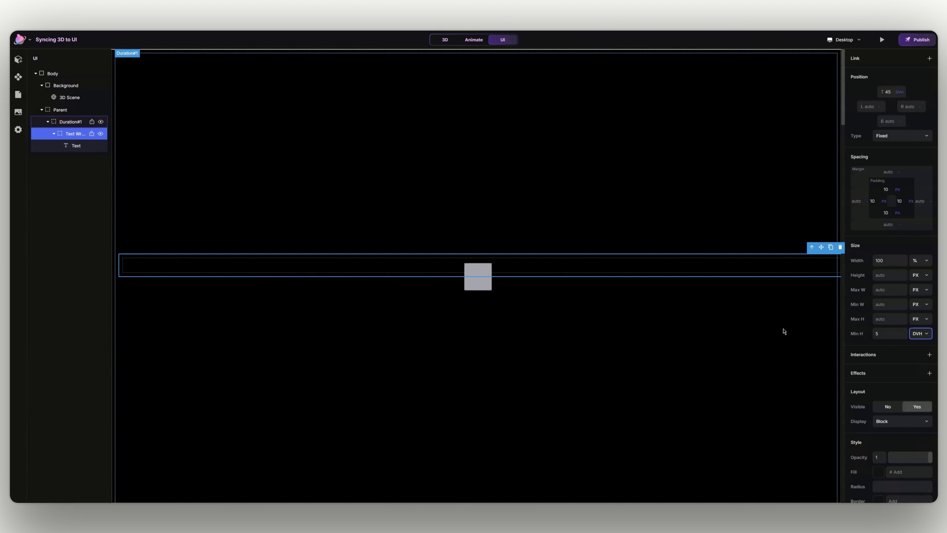
scroll(881, 315, "down", 2)
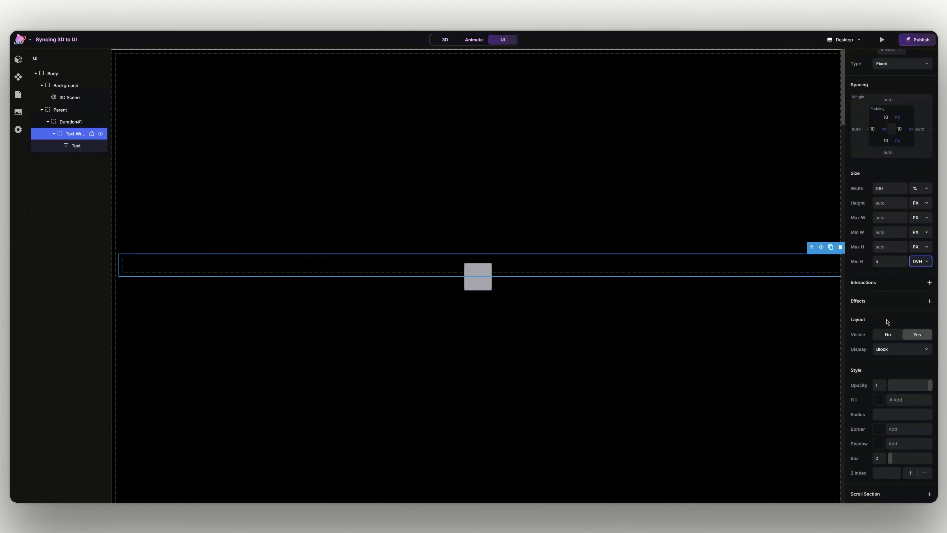
- Color the Text element white (FFFFFF) and center-align it
left_click(485, 268)
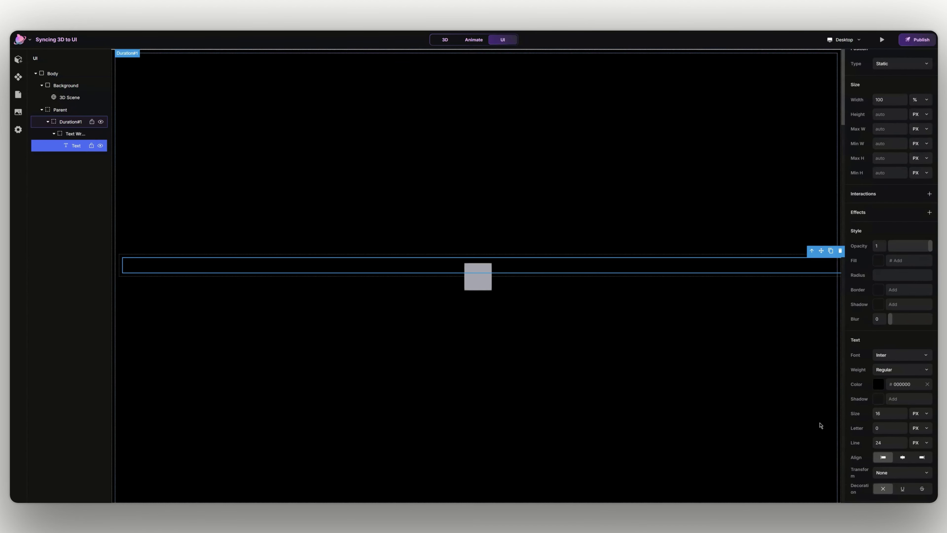
left_click(879, 384)
left_click(741, 366)
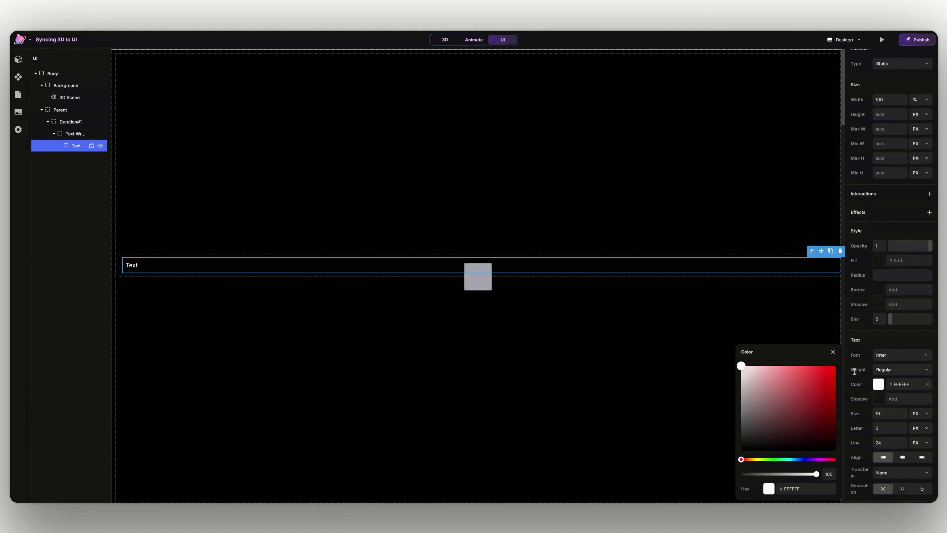
left_click(833, 352)
scroll(891, 373, "down", 1)
left_click(902, 440)
- Replace the Text element's content with "Y-axis Position"
double_click(539, 262)
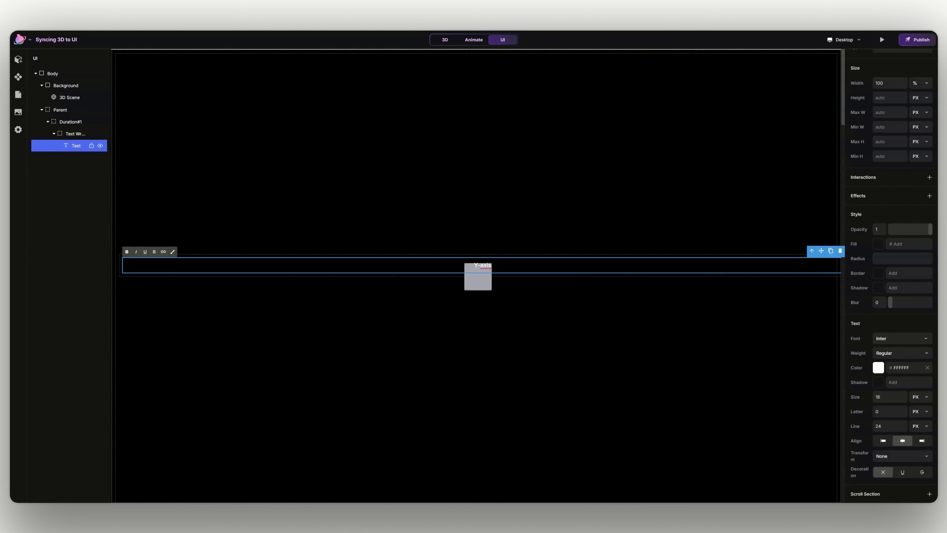
type("Y-axis Position")
key("Return")
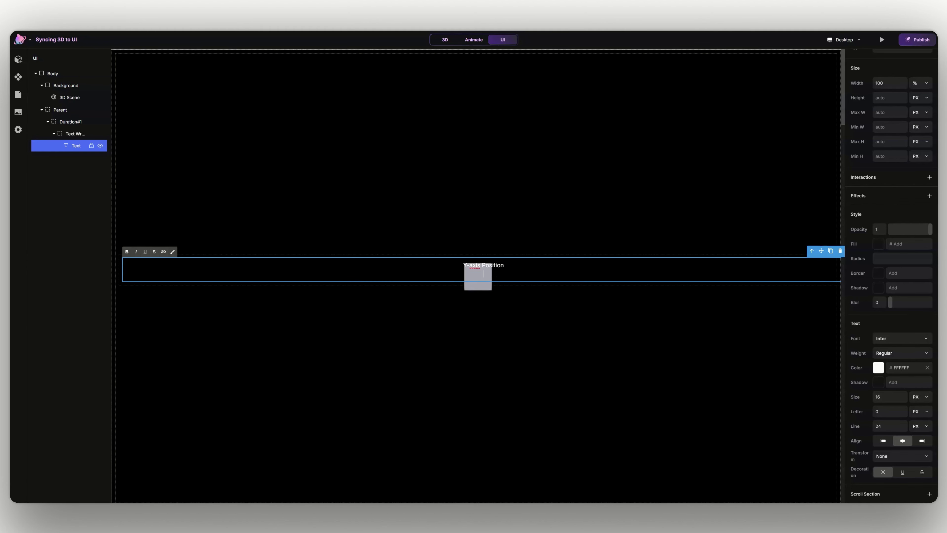
key("BackSpace")
left_click(536, 287)
- Set the "Y-axis Position" text to size 48 px and color it red (FF0000)
left_click(535, 266)
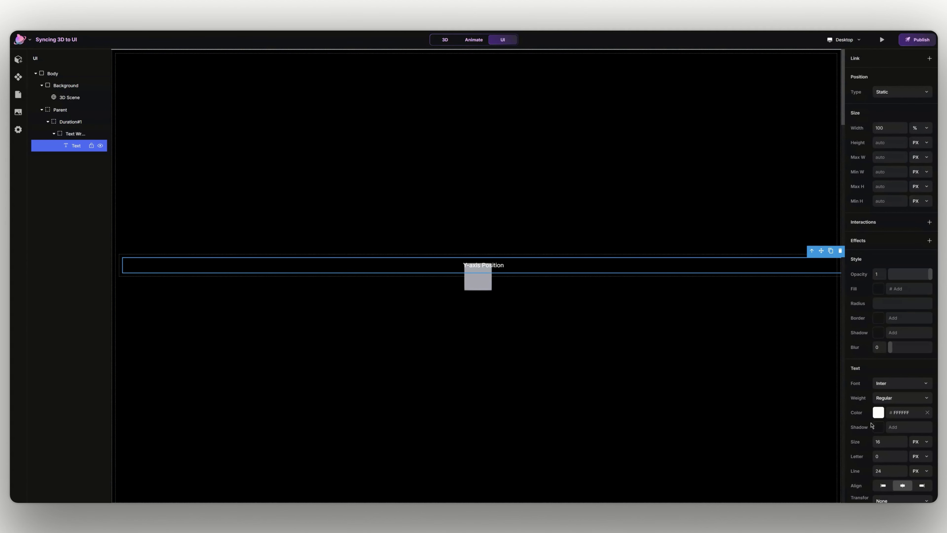
left_click(887, 441)
type("48")
key("Return")
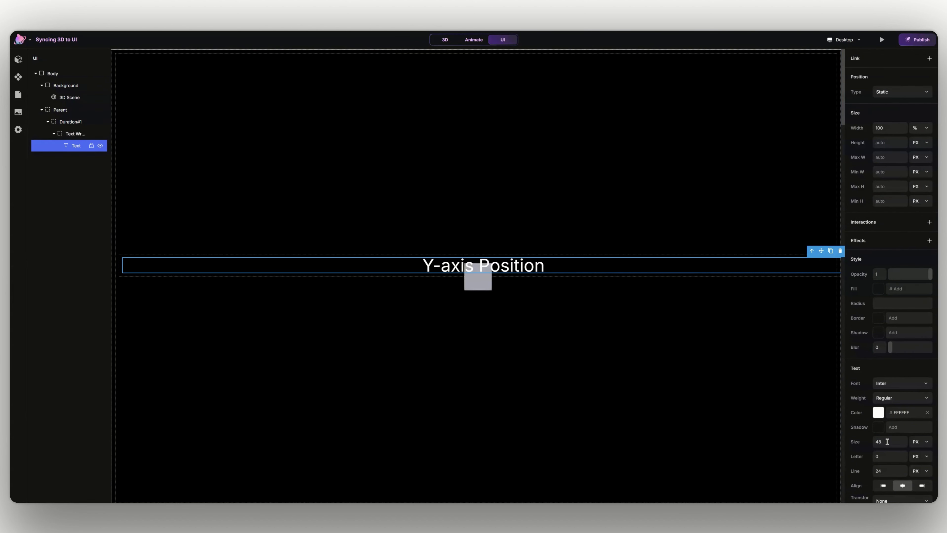
left_click(874, 414)
left_click(836, 366)
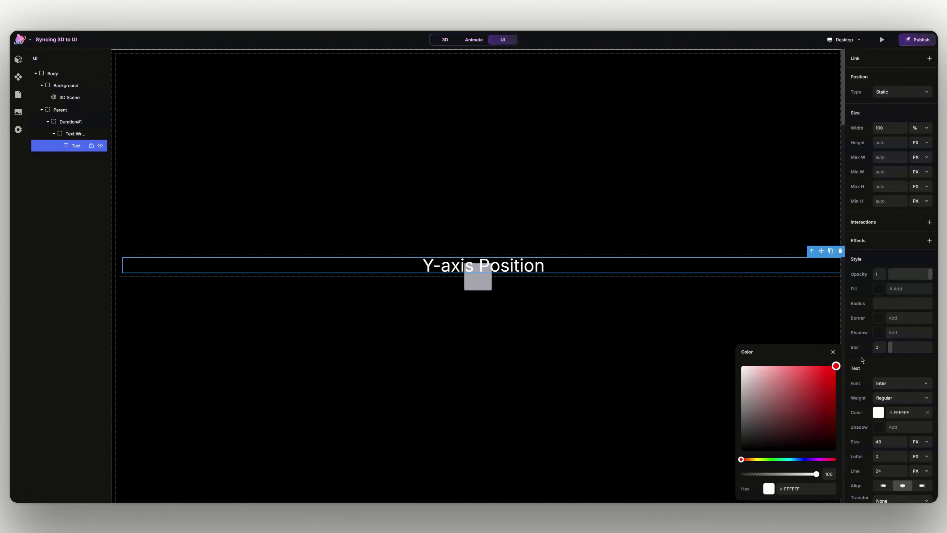
left_click(833, 352)
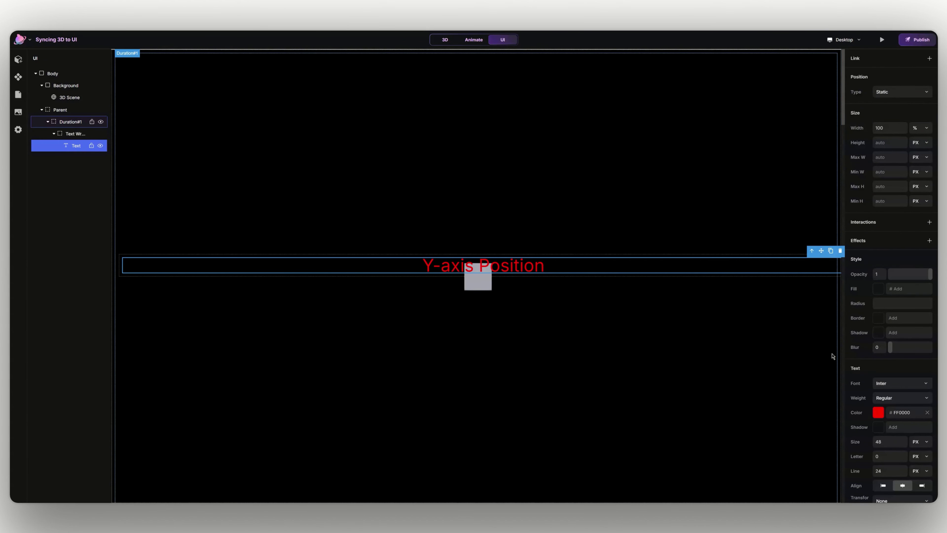
- Add a scroll section named duration-1 to the Duration#1 block
left_click(77, 122)
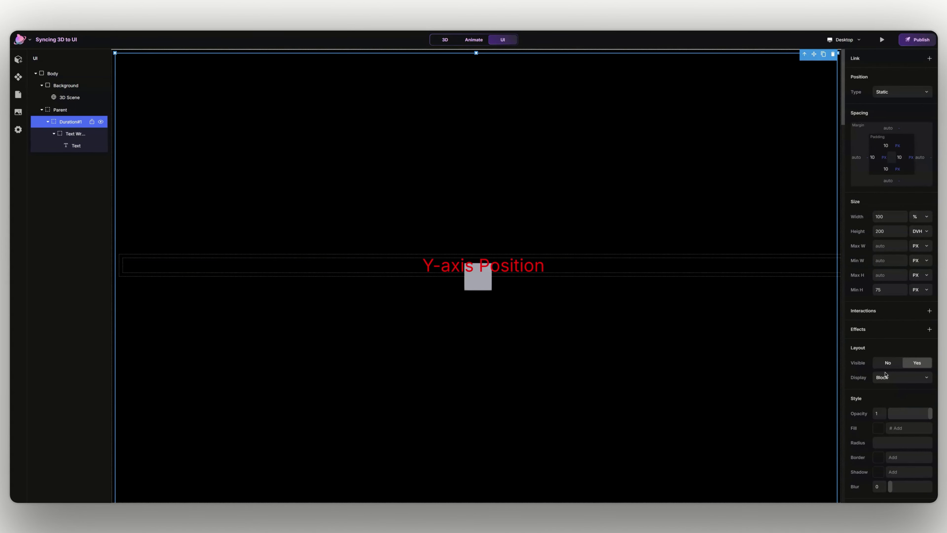
scroll(886, 375, "down", 3)
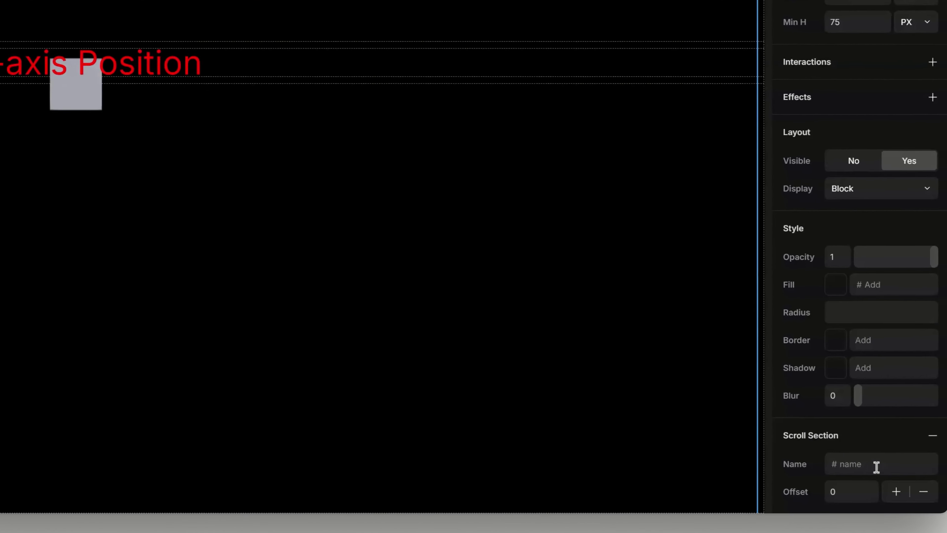
left_click(897, 476)
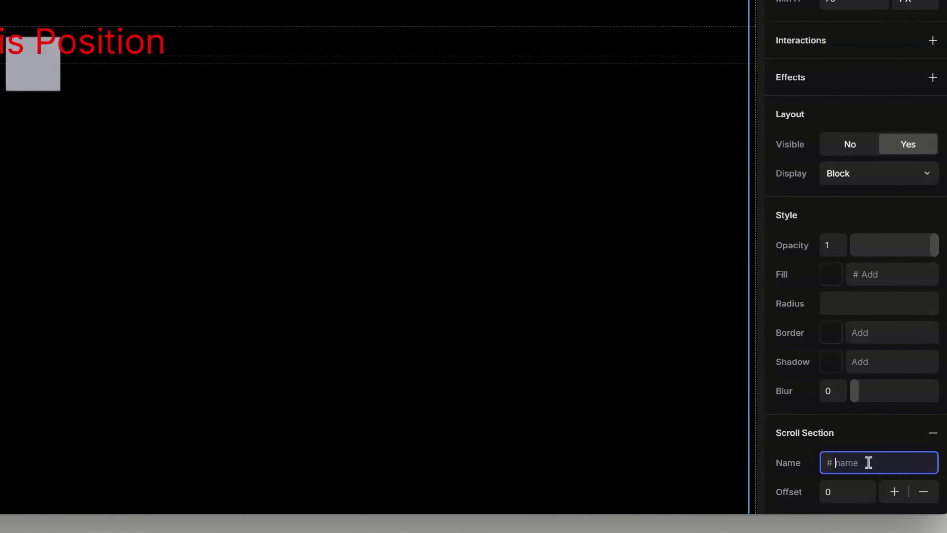
type("duration-1")
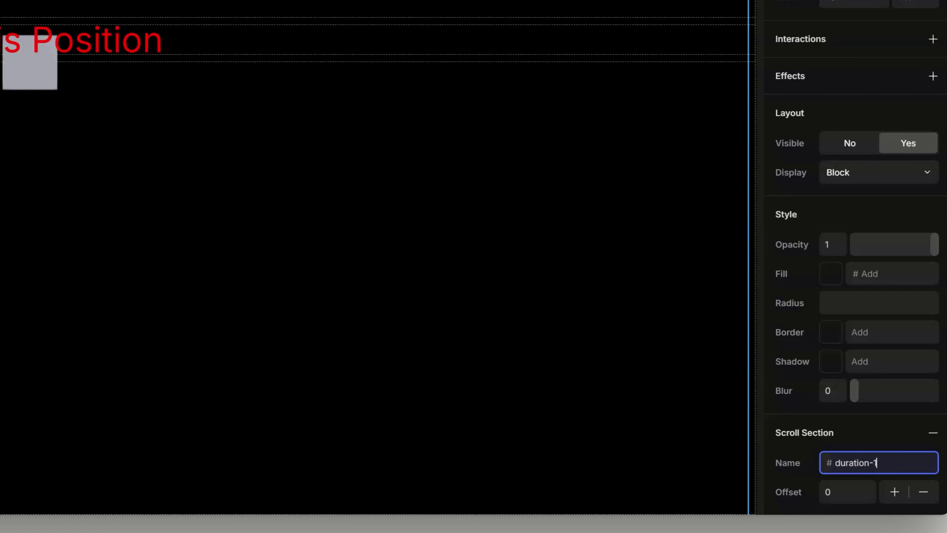
- Add a scroll animation to the Text Wrapper, triggered by Section in View with section duration-1 and the top viewport start
left_click(71, 132)
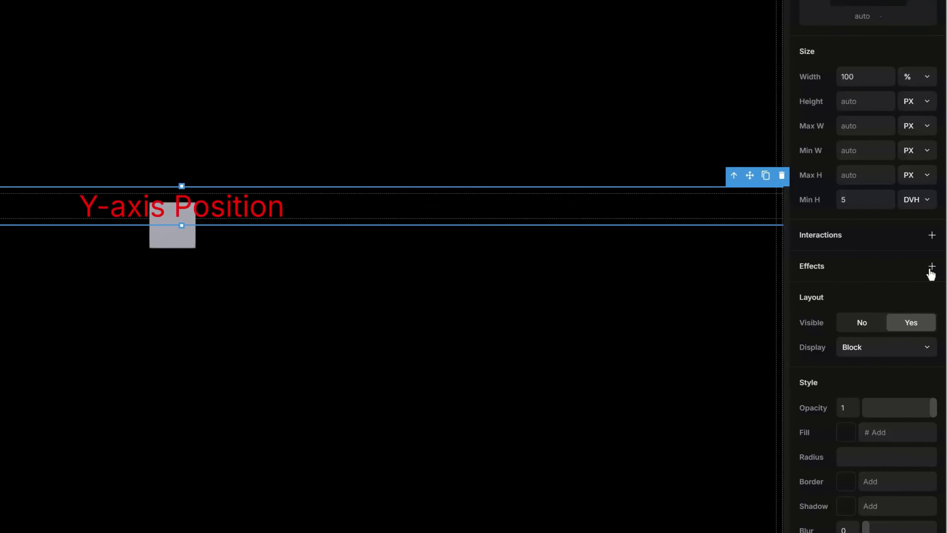
left_click(929, 301)
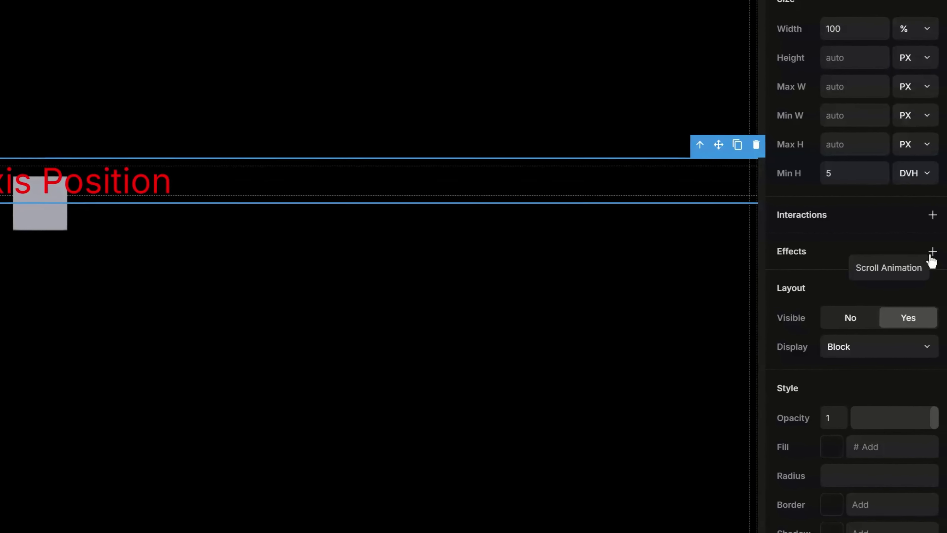
left_click(915, 268)
left_click(894, 253)
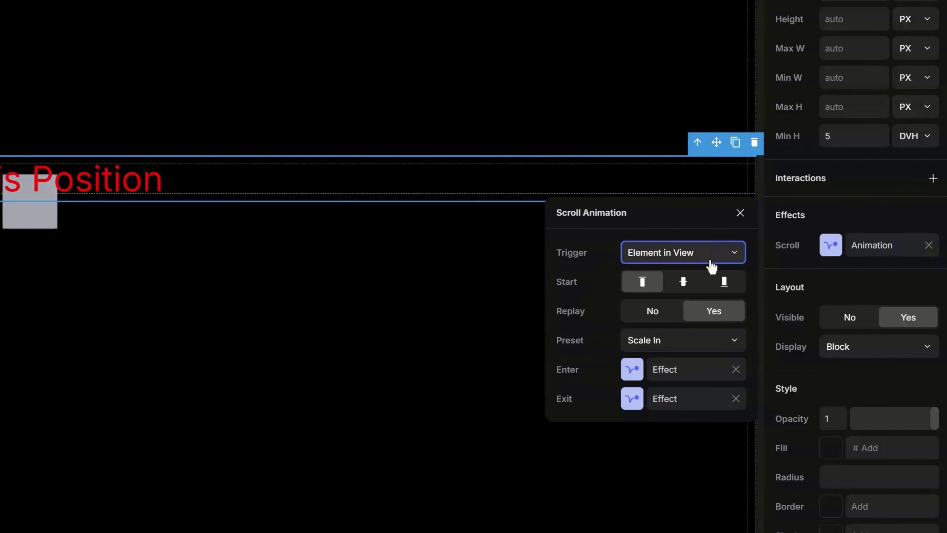
left_click(708, 274)
left_click(687, 289)
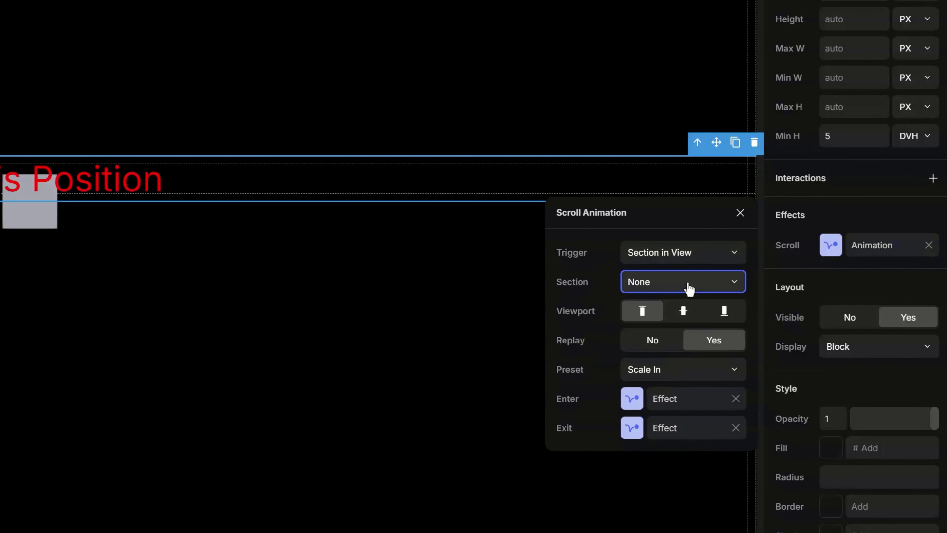
left_click(687, 301)
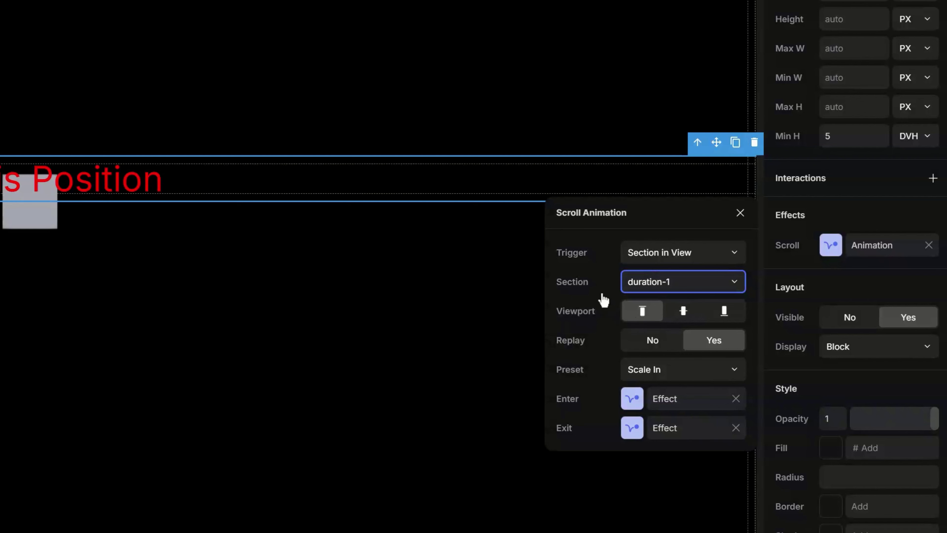
left_click(652, 321)
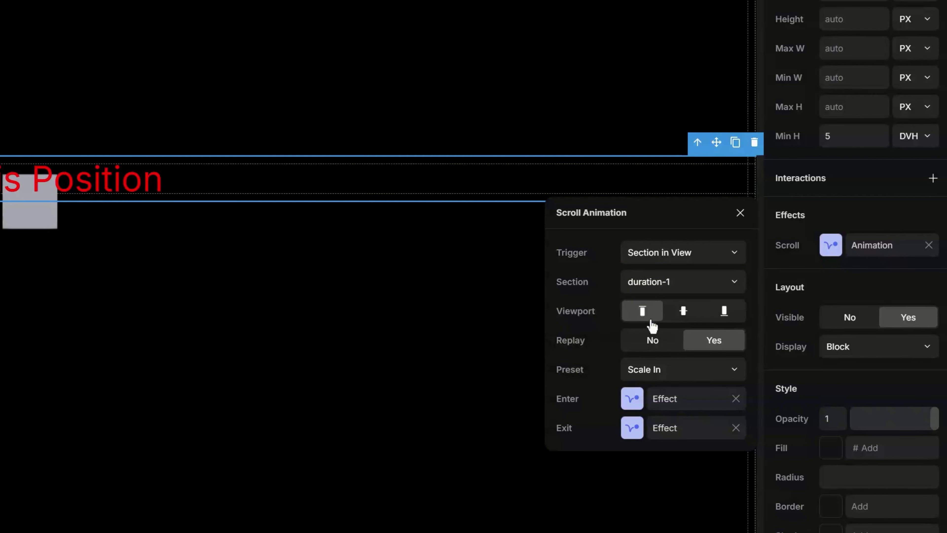
- Apply the Fade In preset to the Text Wrapper's scroll animation and set its Enter effect opacity to 100
left_click(641, 374)
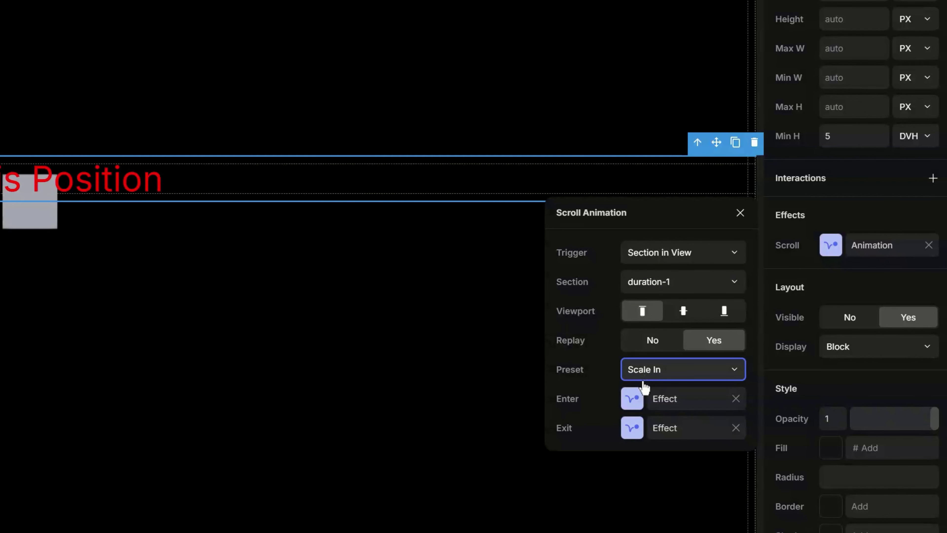
left_click(649, 389)
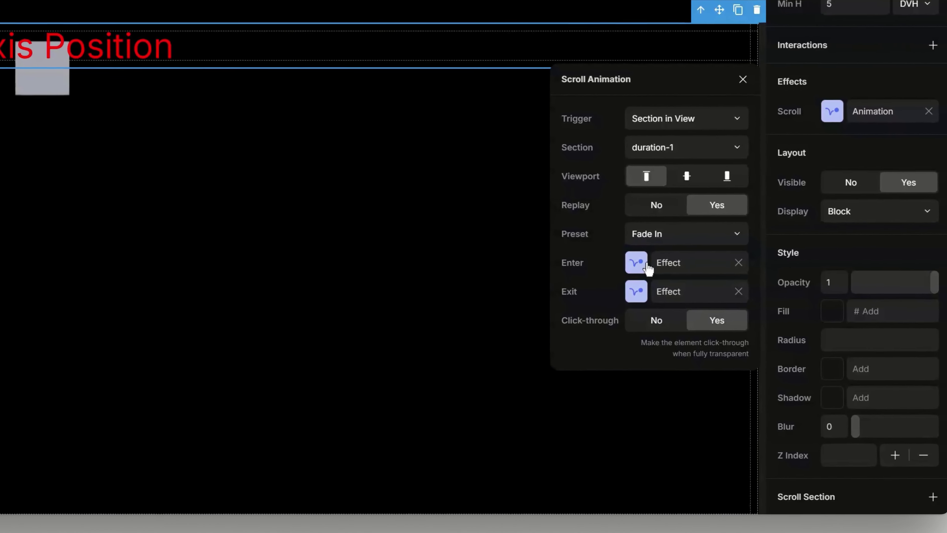
left_click(633, 258)
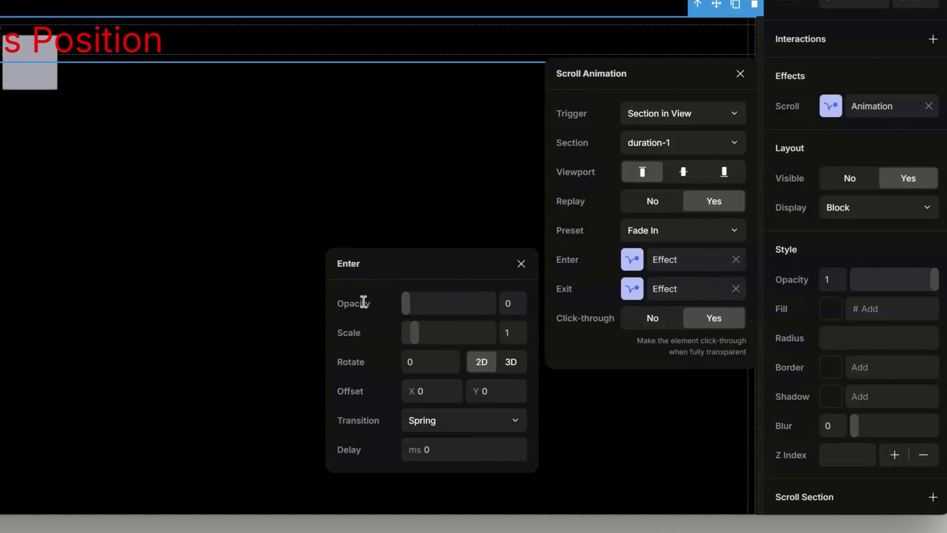
left_click_drag(406, 304, 501, 305)
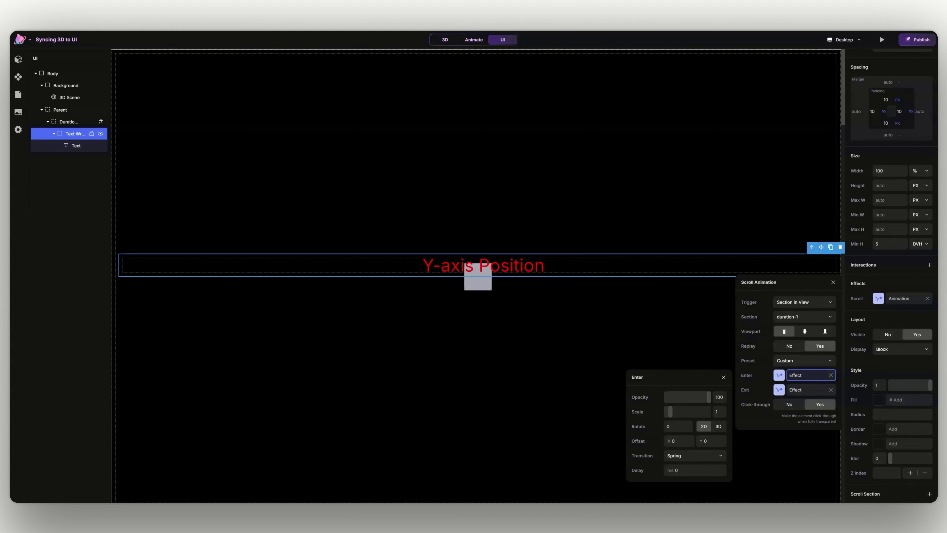
left_click(723, 376)
left_click(833, 283)
- Duplicate the Duration#1 block, rename the copy Duration#2, and widen the layer list to show full names
left_click(48, 122)
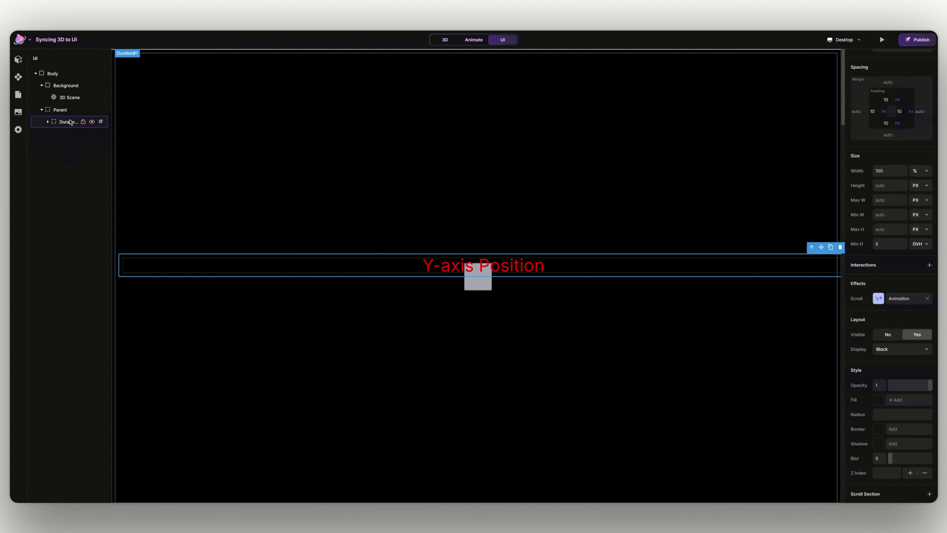
left_click(68, 121)
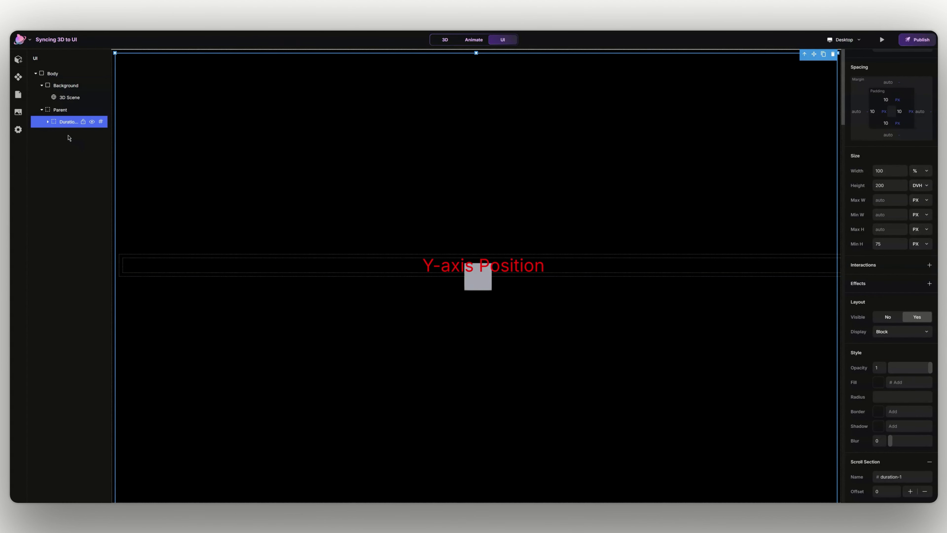
key("ctrl+d")
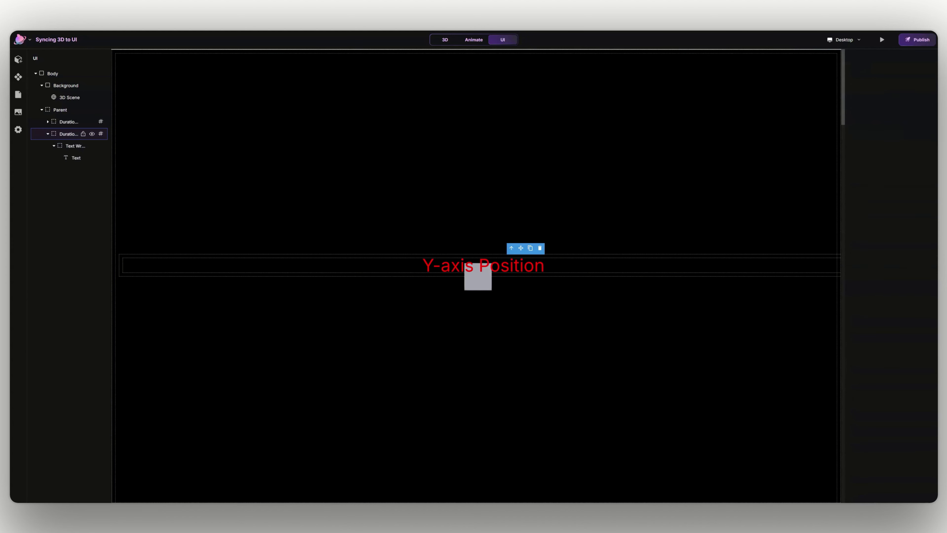
double_click(68, 134)
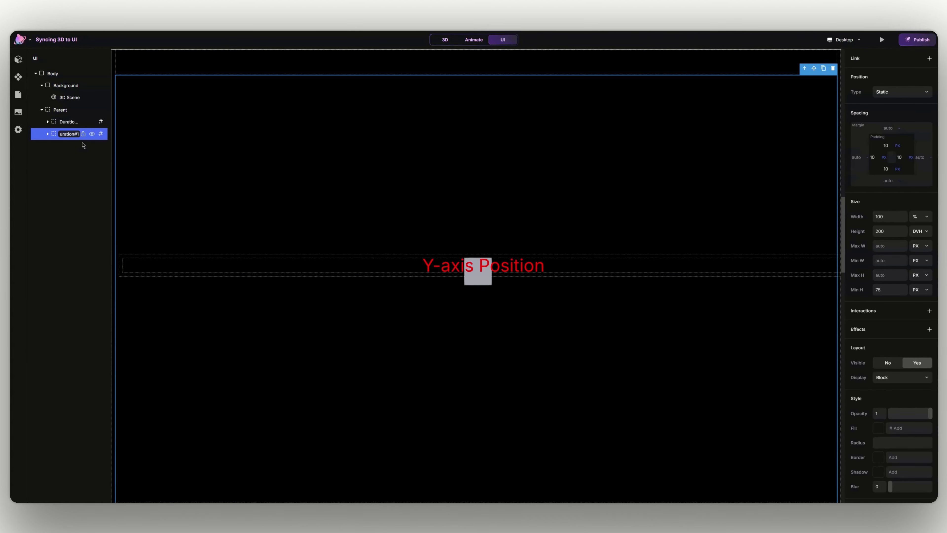
key("Return")
left_click_drag(118, 151, 142, 154)
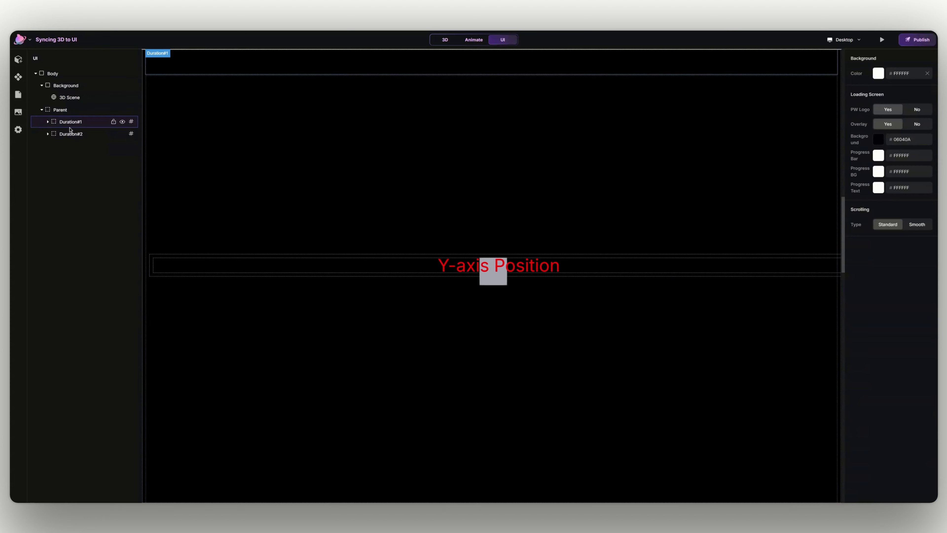
- Hide the Duration#1 block and change the text inside Duration#2 to "Z-axis Position"
left_click(47, 133)
left_click(54, 145)
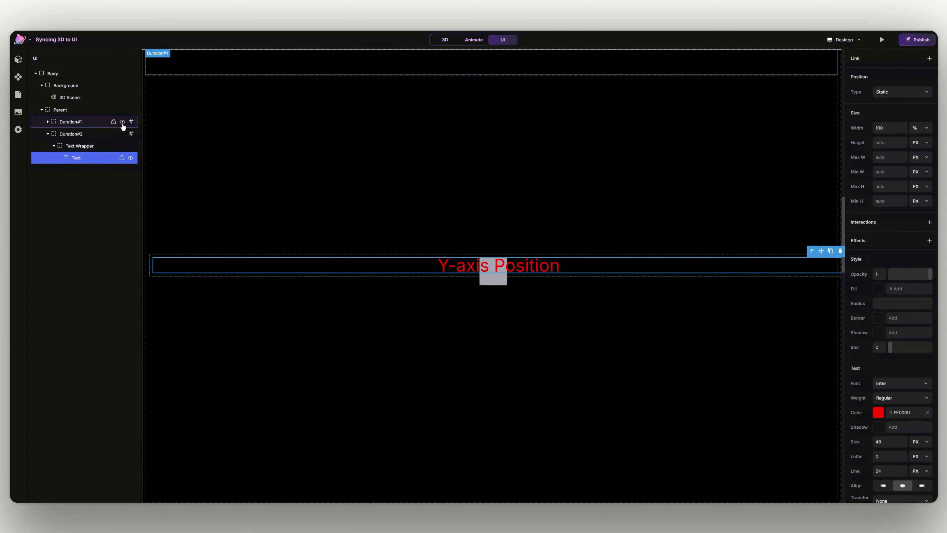
left_click(123, 122)
double_click(466, 267)
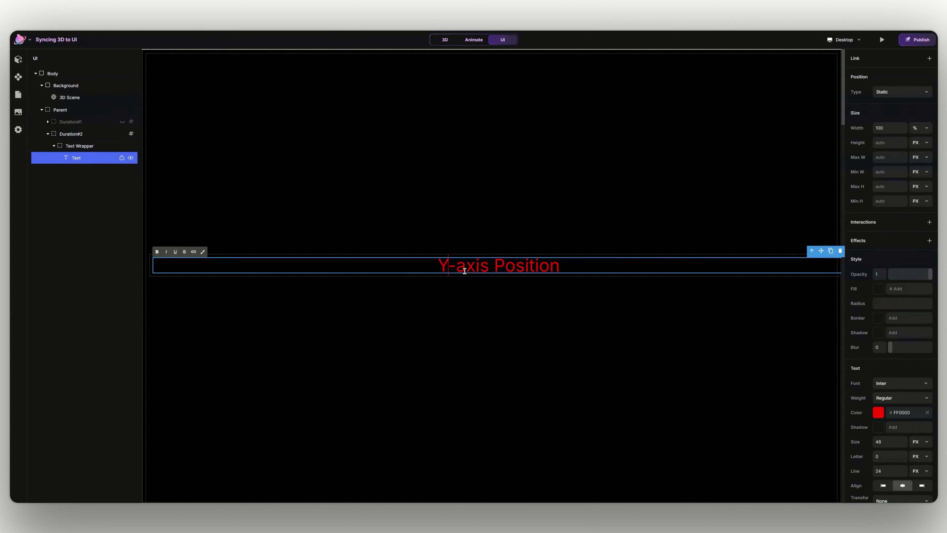
key("BackSpace")
type("Z")
left_click(563, 282)
- Color the "Z-axis Position" text light blue (009BFF)
left_click(571, 267)
left_click(878, 413)
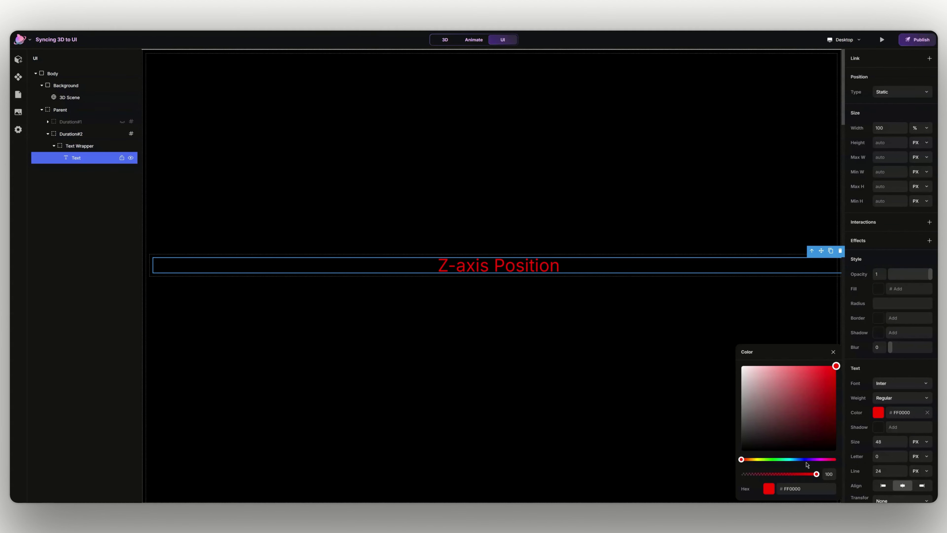
left_click(805, 457)
left_click(23, 176)
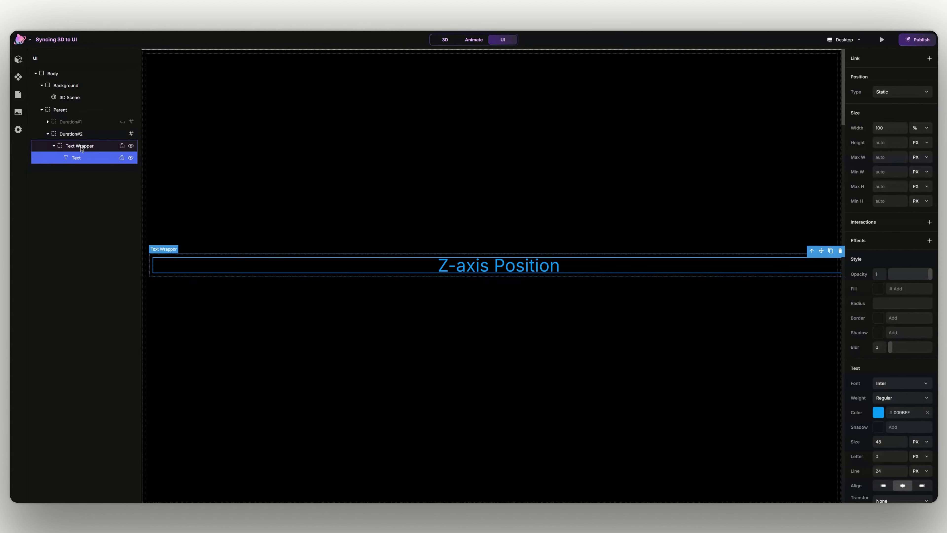
- Rename the Duration#2 block's scroll section to duration-2
left_click(83, 136)
scroll(856, 323, "down", 2)
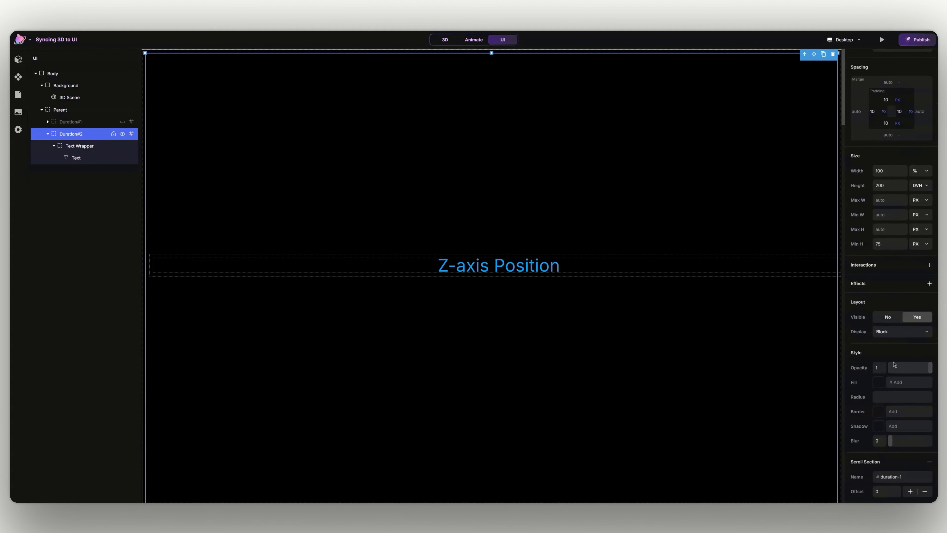
left_click(914, 476)
- Point the Duration#2 Text Wrapper's scroll animation to section duration-2 and set its Enter effect opacity to 0
left_click(97, 146)
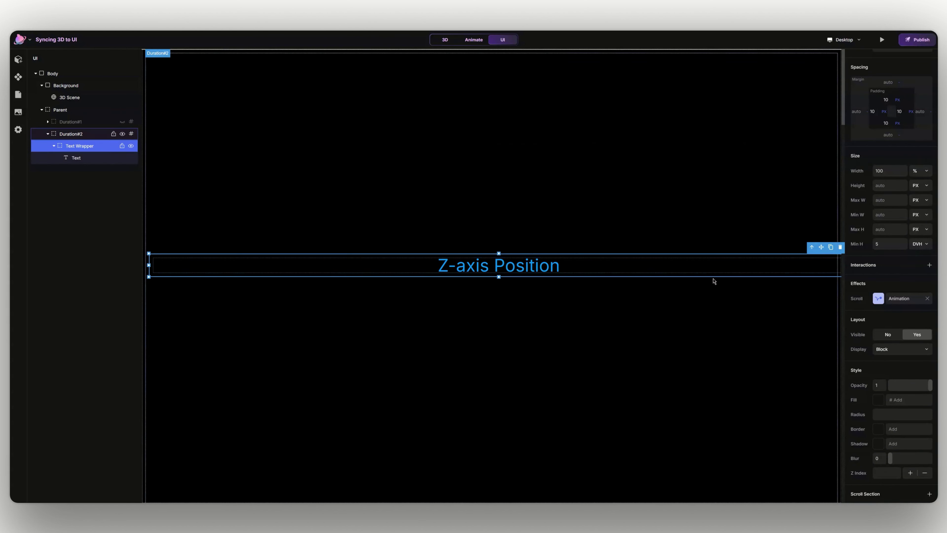
left_click(894, 301)
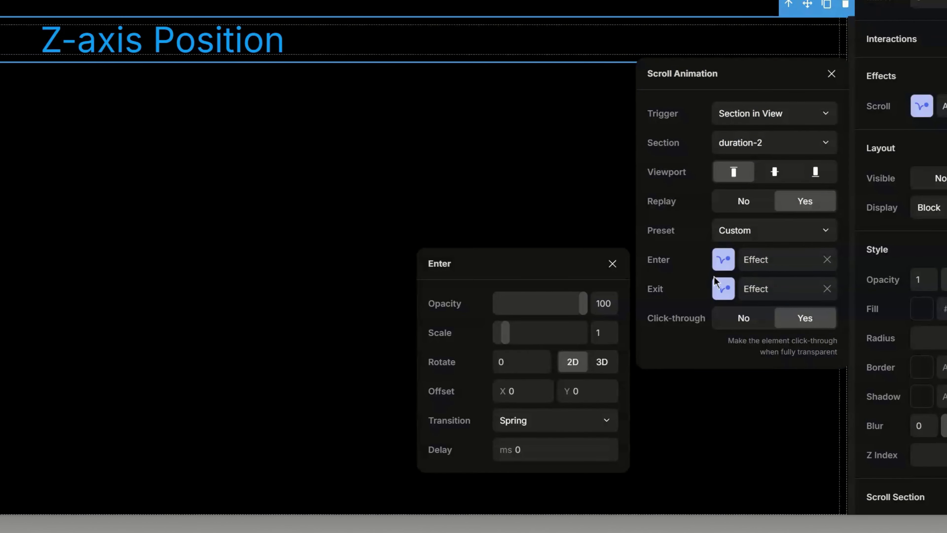
left_click_drag(586, 310, 363, 311)
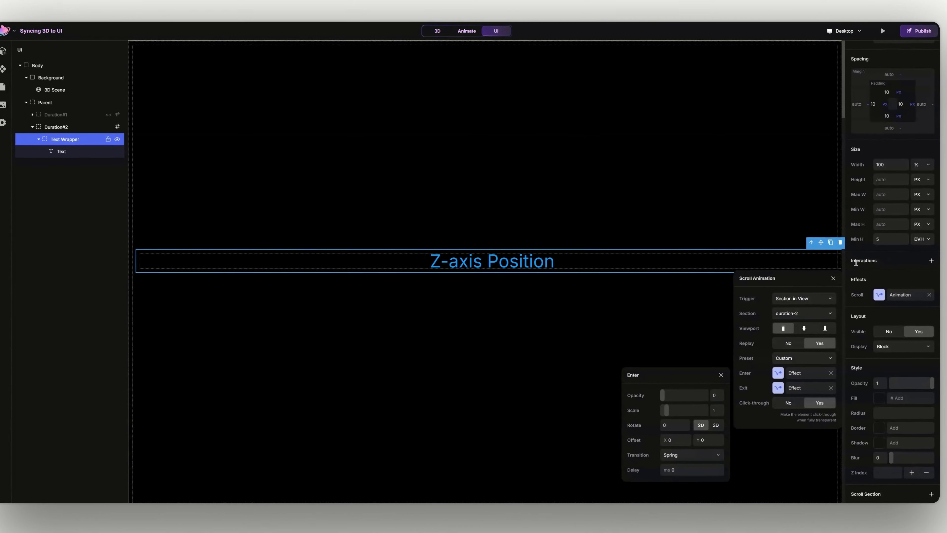
left_click(833, 278)
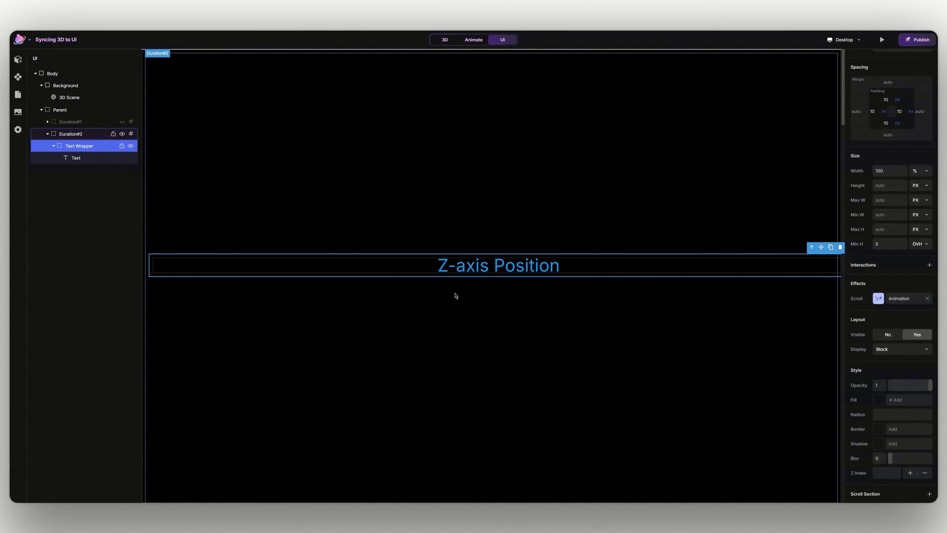
- Duplicate the Duration#2 block with its contents collapsed and hide the original
left_click(70, 134)
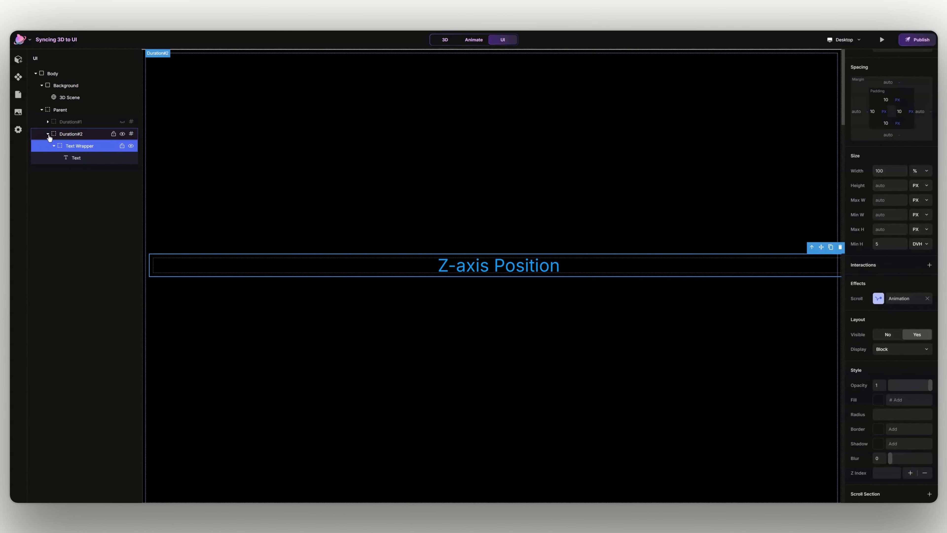
left_click(48, 134)
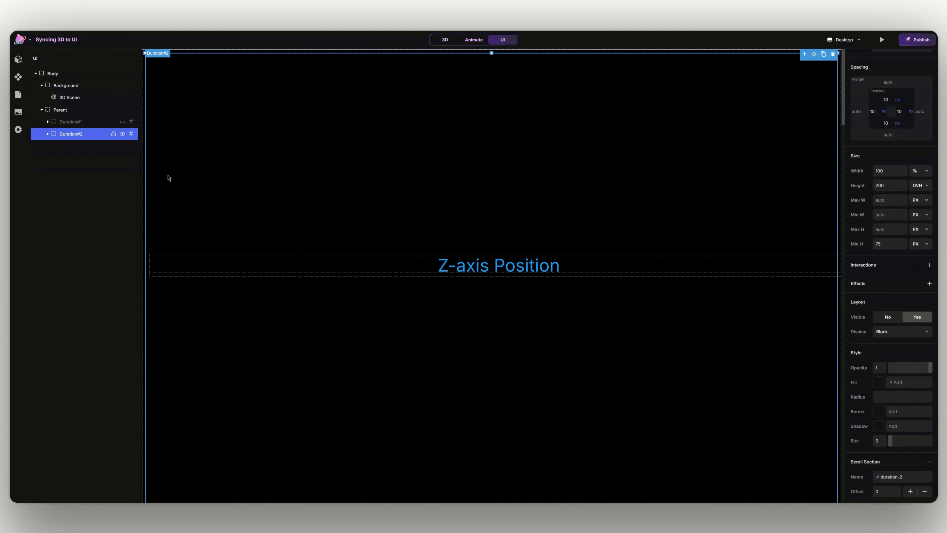
key("ctrl+d")
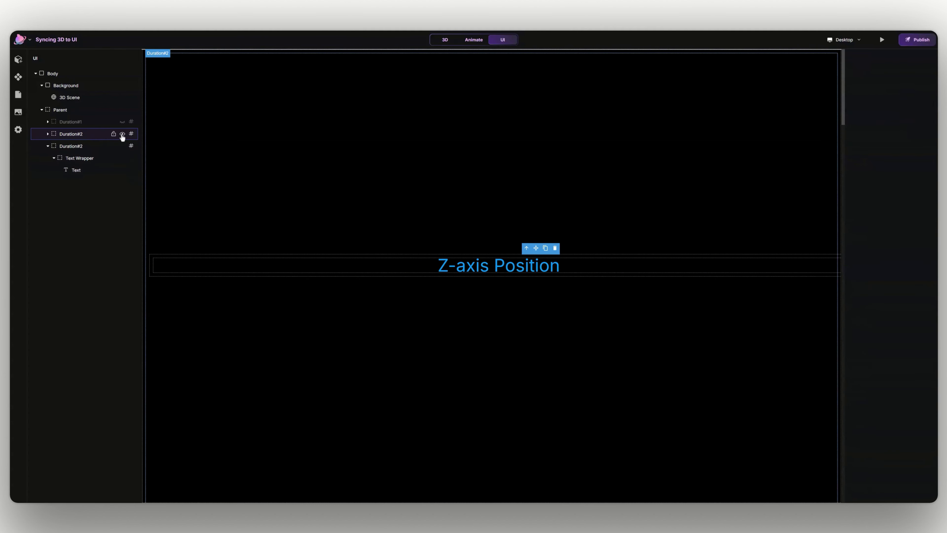
left_click(122, 135)
- Extend the text in the duplicated block to read "Z-axis Position and Rotation"
left_click(452, 239)
double_click(448, 267)
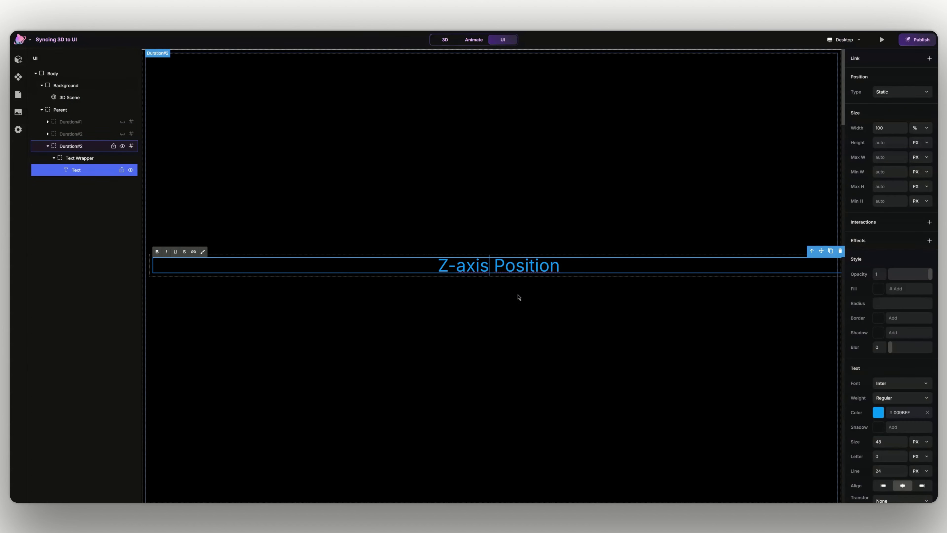
type("and Rotai")
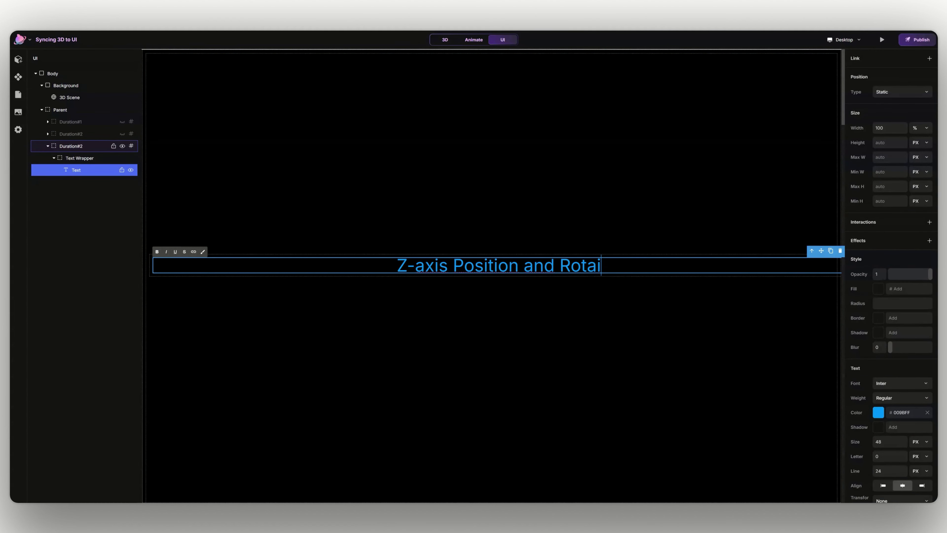
key("BackSpace")
type("tion")
left_click(597, 310)
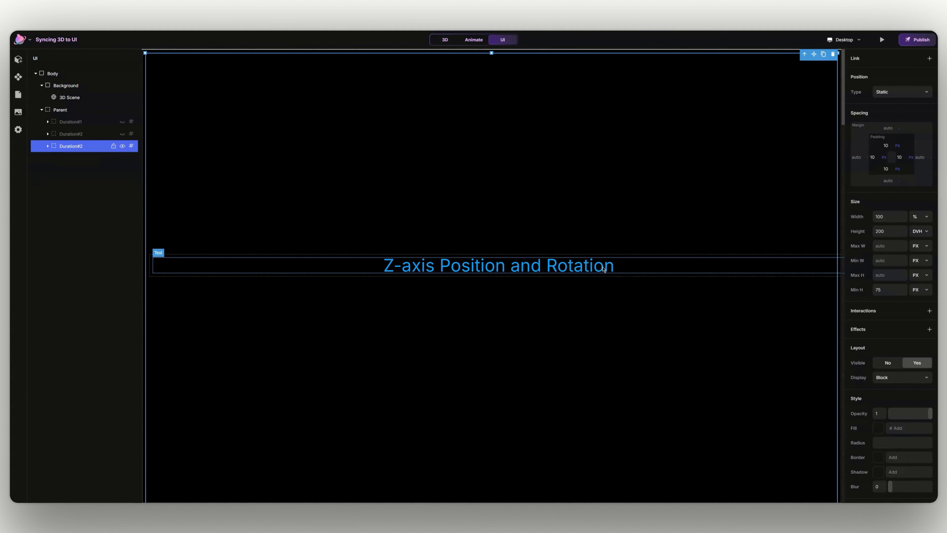
- Color the "Z-axis Position and Rotation" text purple (7A00FF)
left_click(604, 268)
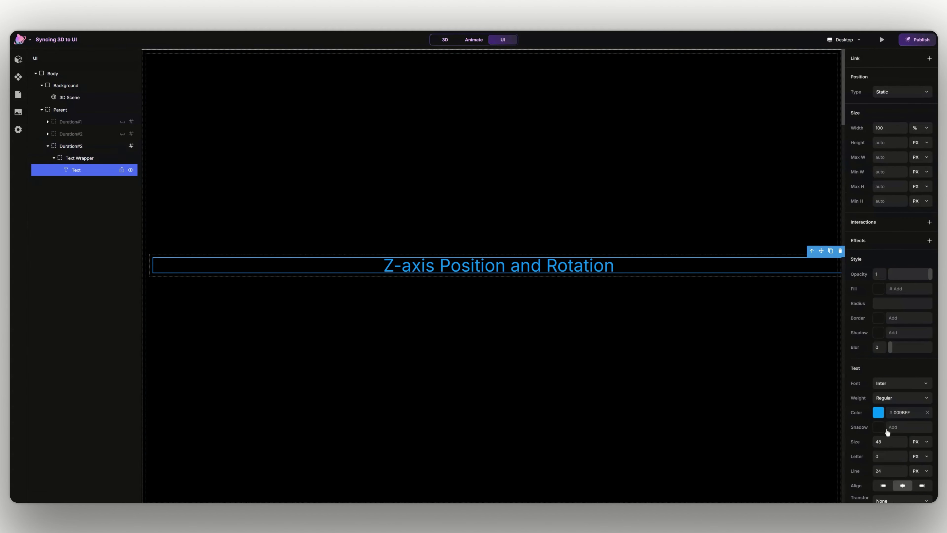
left_click(879, 413)
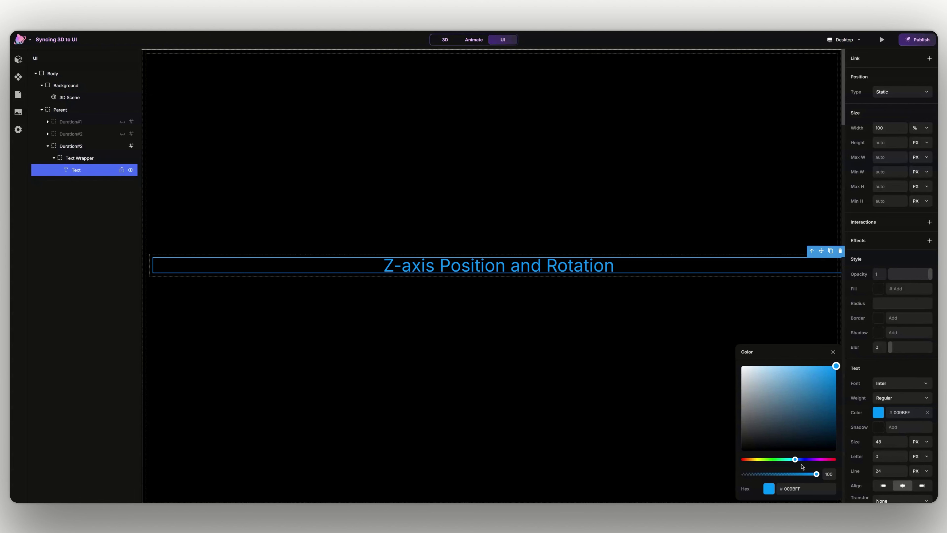
left_click(813, 460)
left_click(832, 353)
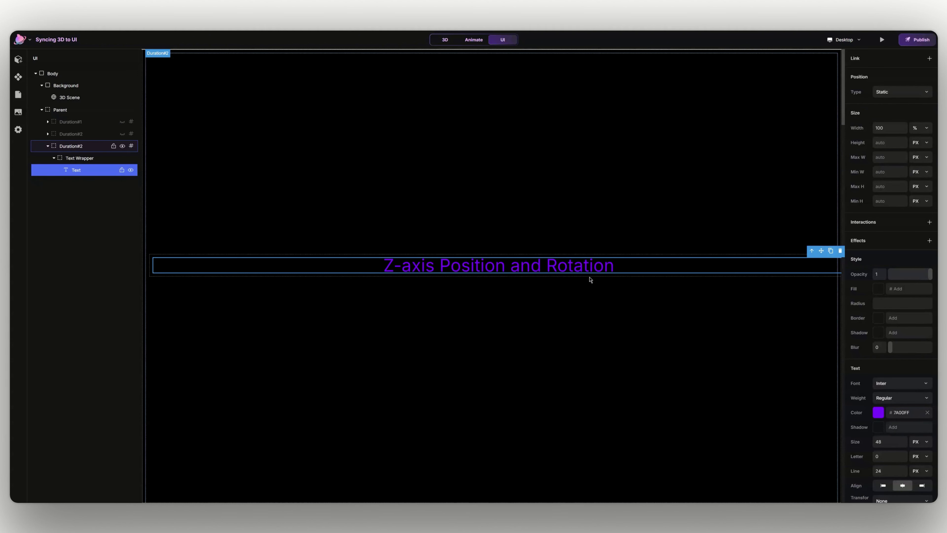
- Rename the duplicated block Duration#3 and its scroll section duration-3
left_click(85, 146)
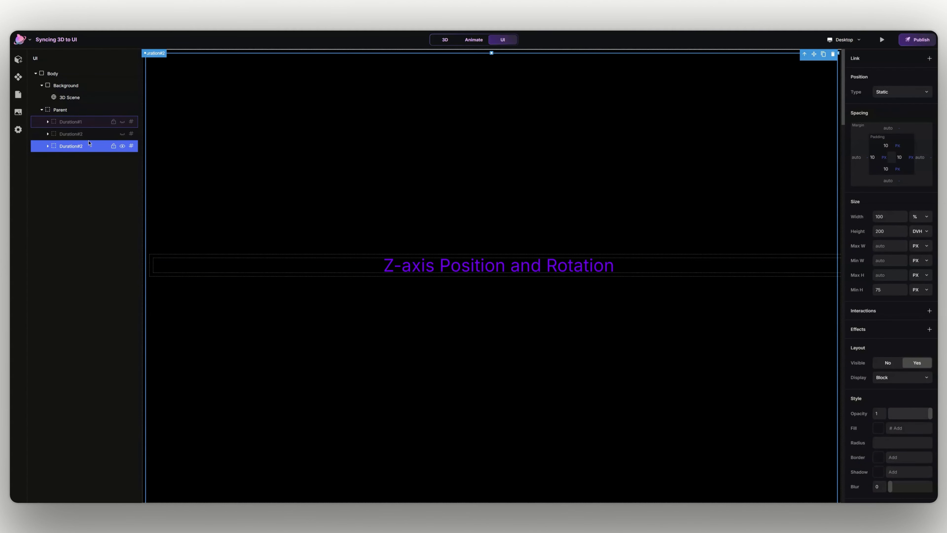
scroll(907, 448, "down", 2)
left_click(907, 476)
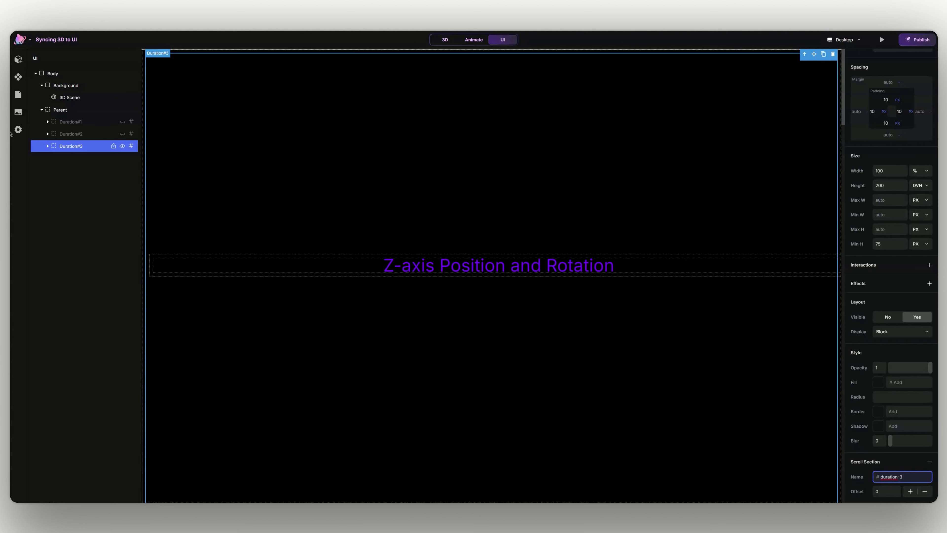
- Set the scroll animation of Duration#3's Text Wrapper to trigger on section duration-3, with an exit opacity of 100
left_click(48, 145)
left_click(80, 162)
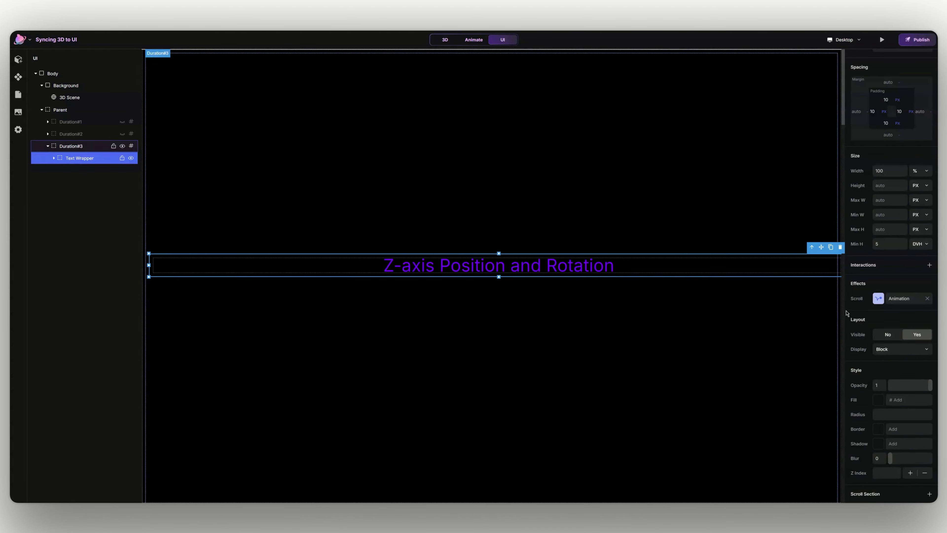
left_click(886, 300)
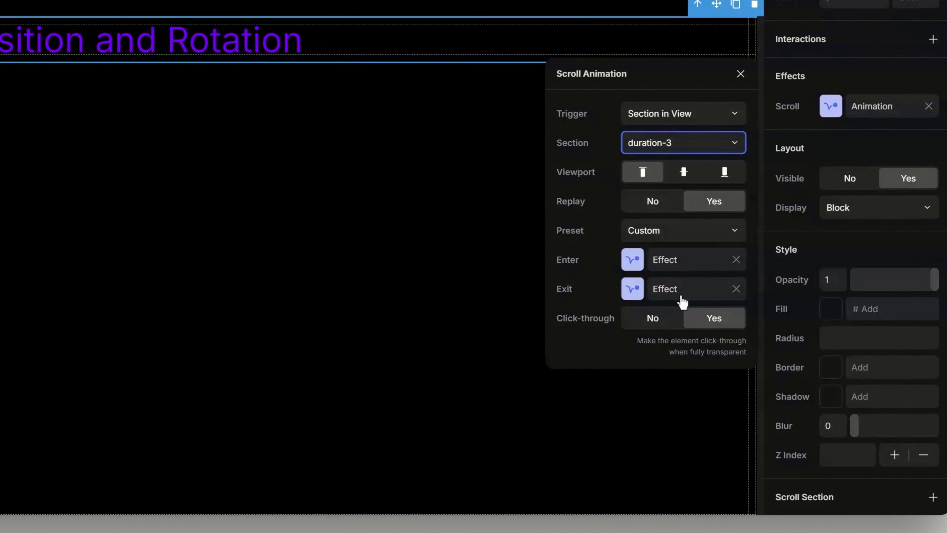
left_click(801, 391)
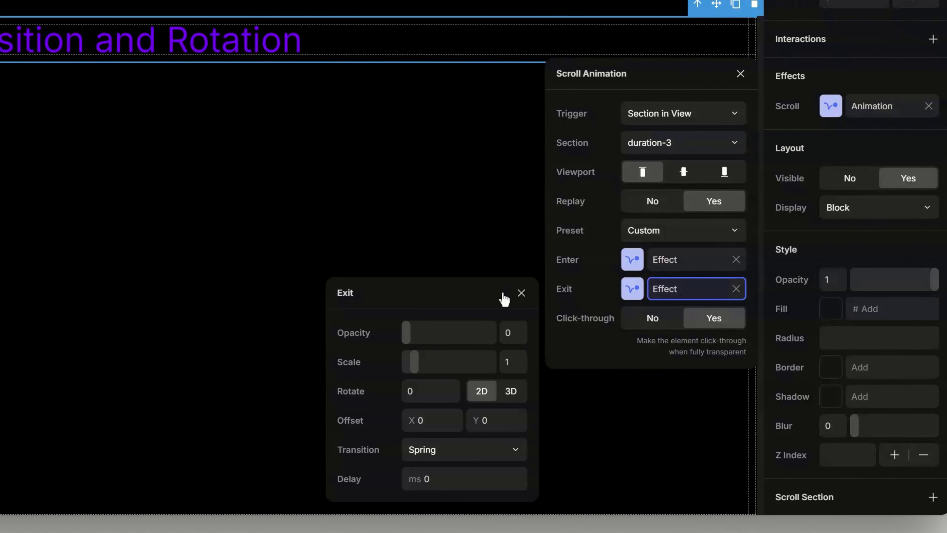
left_click_drag(410, 333, 510, 332)
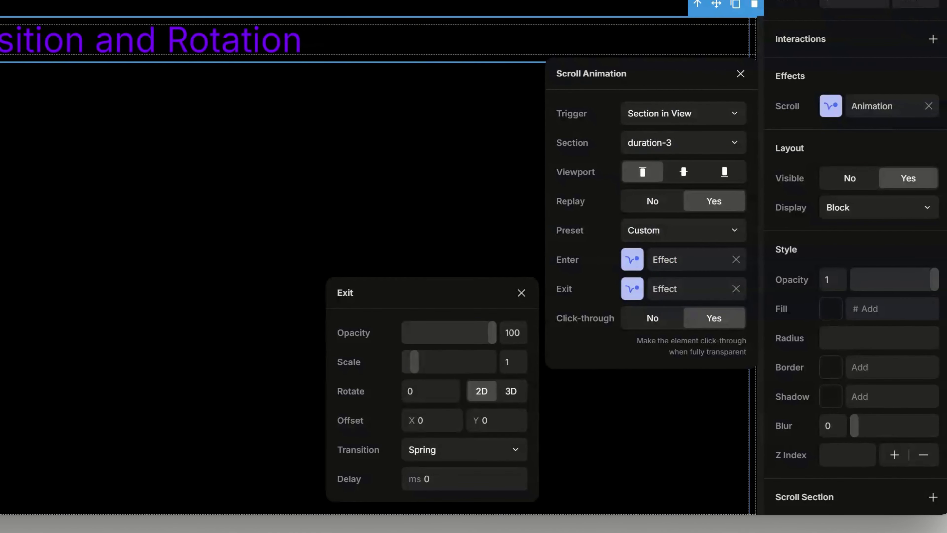
key("Escape")
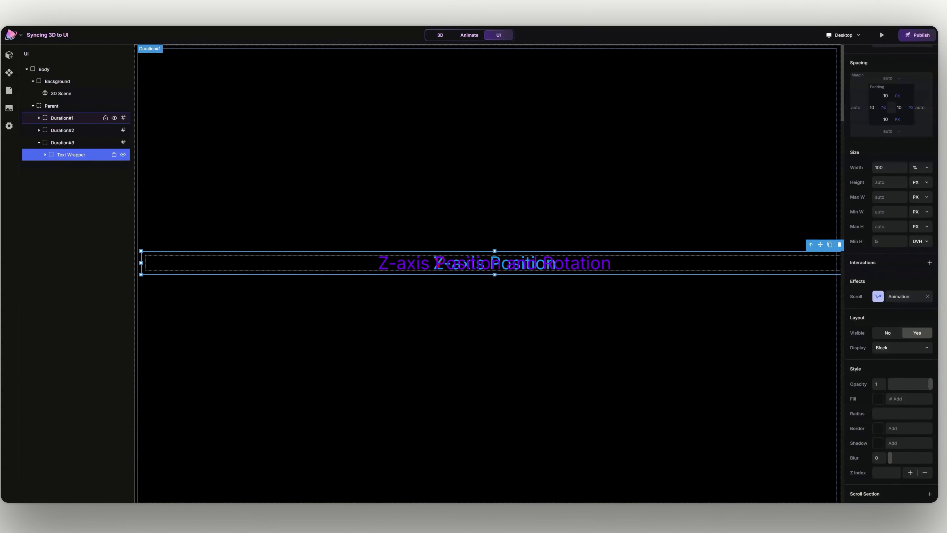
- Collapse the Duration#3 block and preview the page's scroll animation with all three duration blocks shown
left_click(56, 147)
left_click(48, 146)
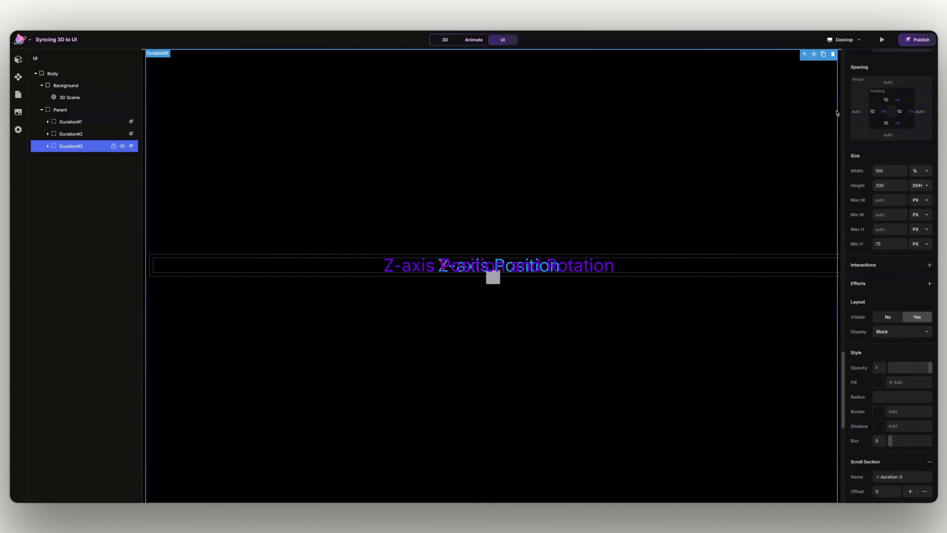
left_click(881, 40)
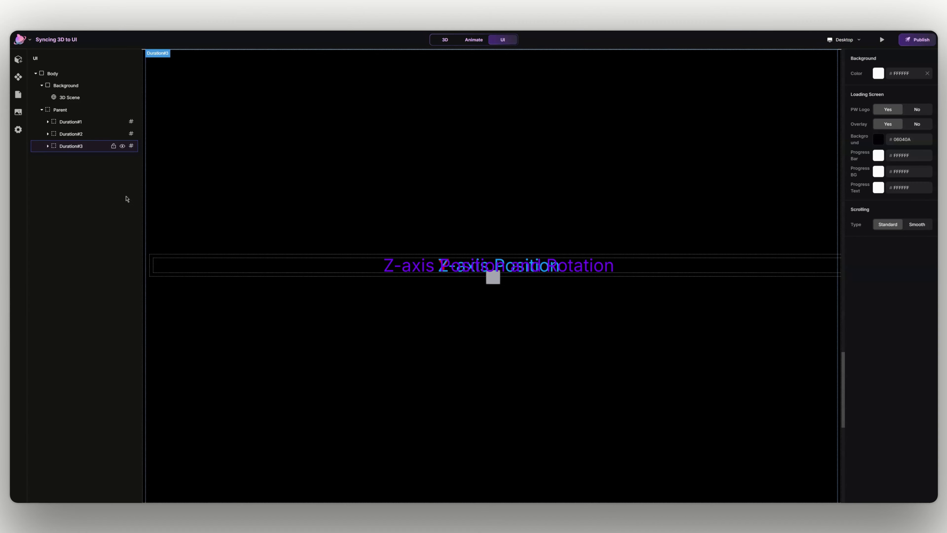
- Add a basic Block below the Parent block and set its height to 150 DVH
left_click(18, 59)
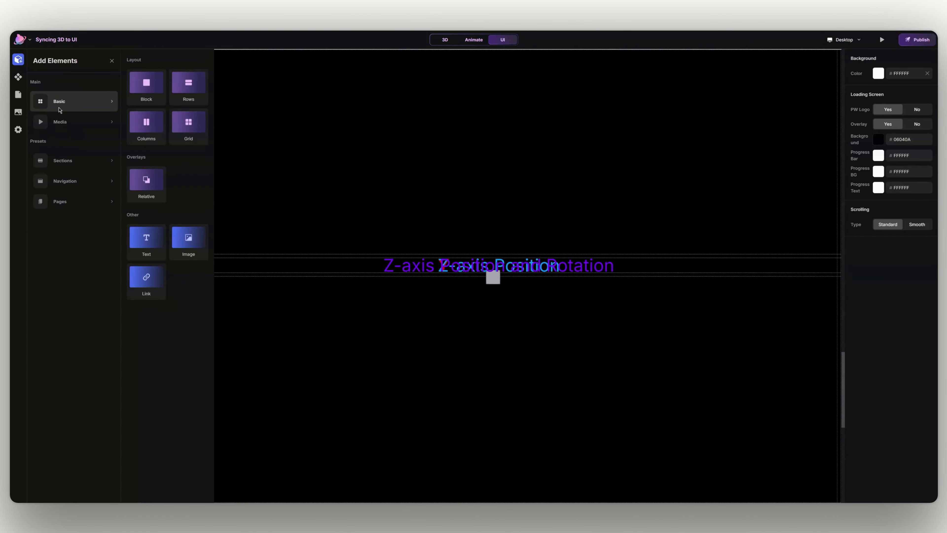
left_click(151, 90)
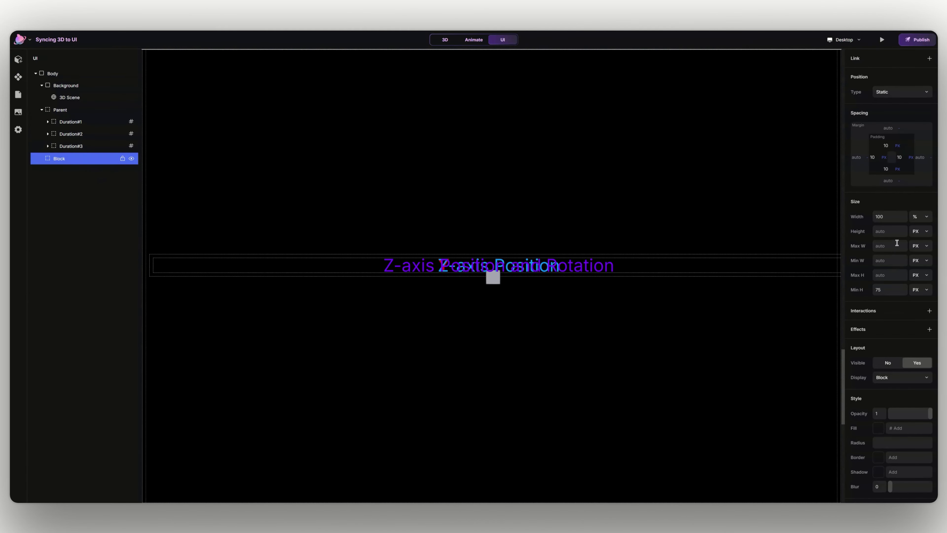
left_click(901, 230)
type("150")
left_click(914, 237)
left_click(918, 330)
- Fill the new block with dark gray (2C2C2C) and preview how the page scrolls into it
left_click(882, 431)
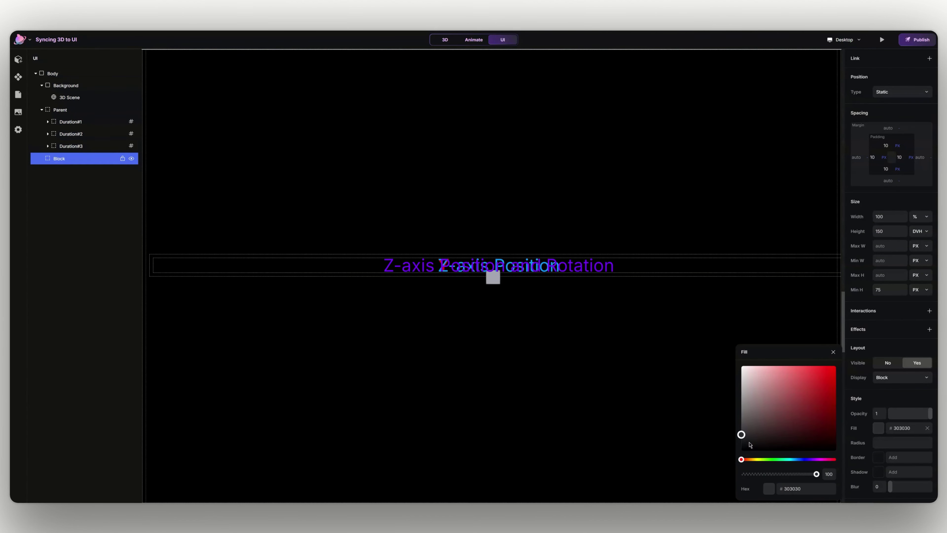
left_click_drag(739, 438, 739, 436)
left_click(833, 352)
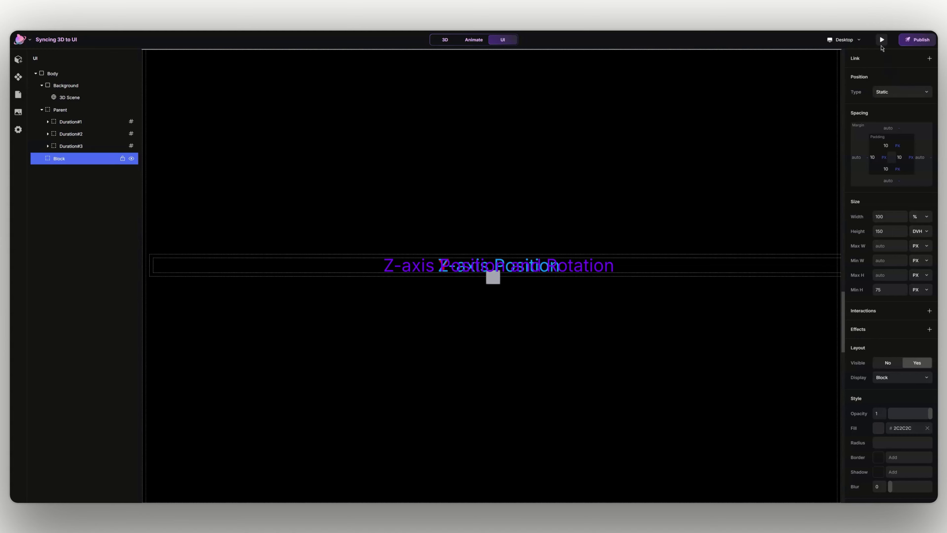
left_click(881, 45)
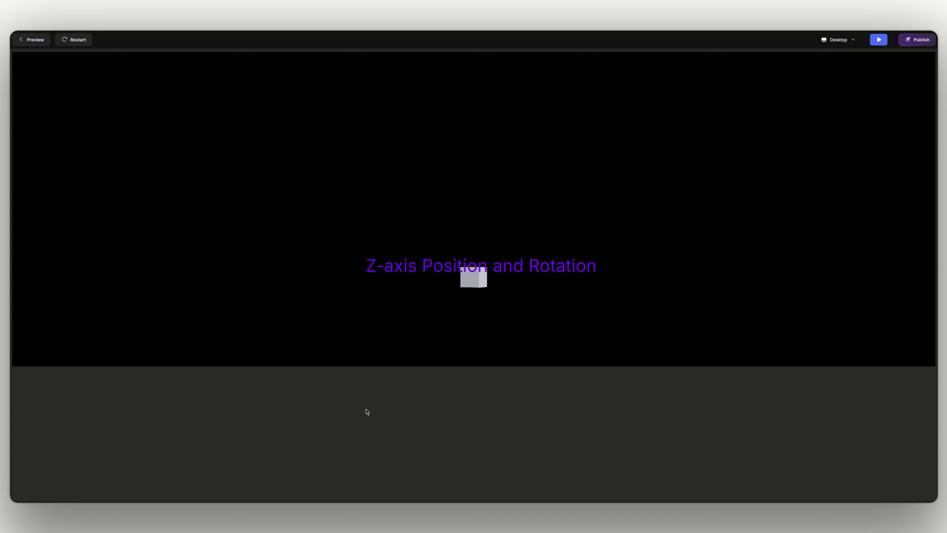
left_click(878, 39)
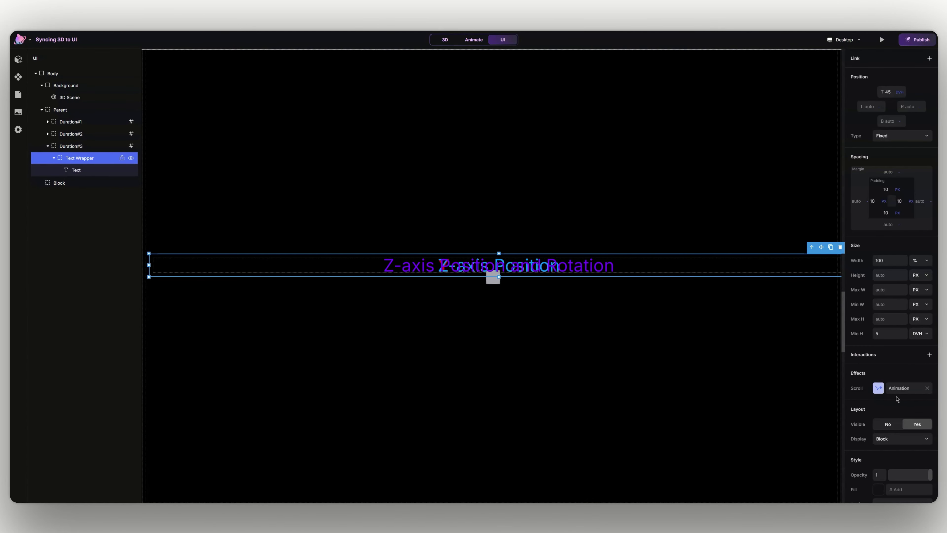
- Set the exit opacity in the scroll animation of Duration#3's Text Wrapper to 0 and preview the page
left_click(895, 390)
left_click(795, 460)
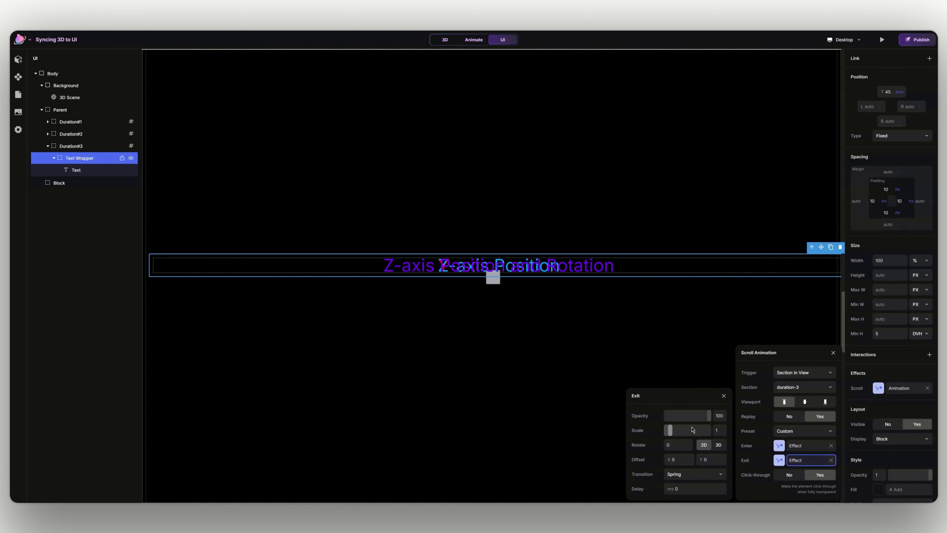
left_click_drag(708, 416, 633, 415)
left_click(723, 396)
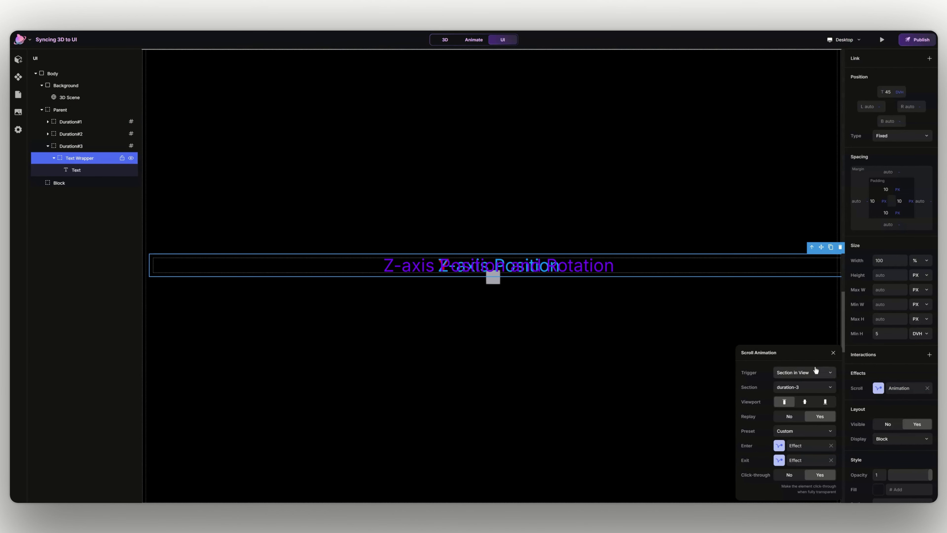
left_click(833, 352)
key("Escape")
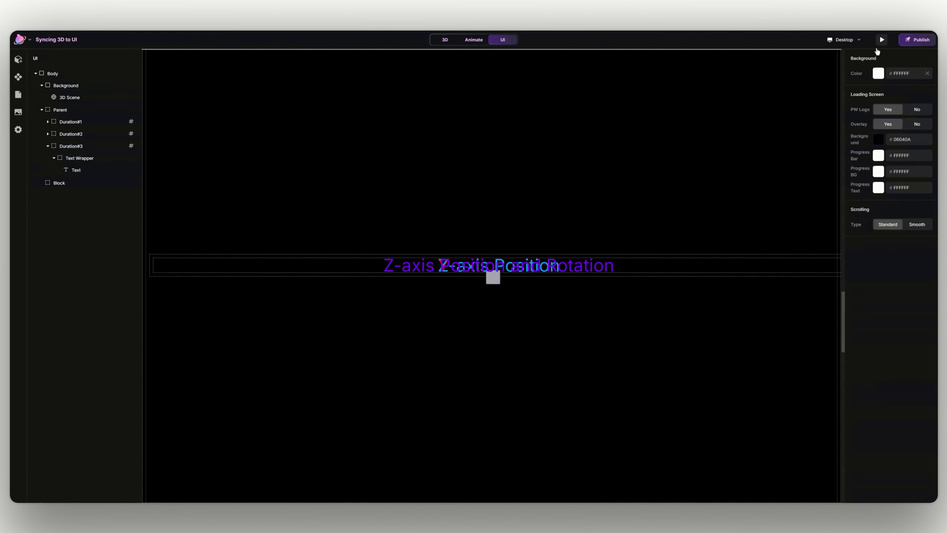
left_click(881, 40)
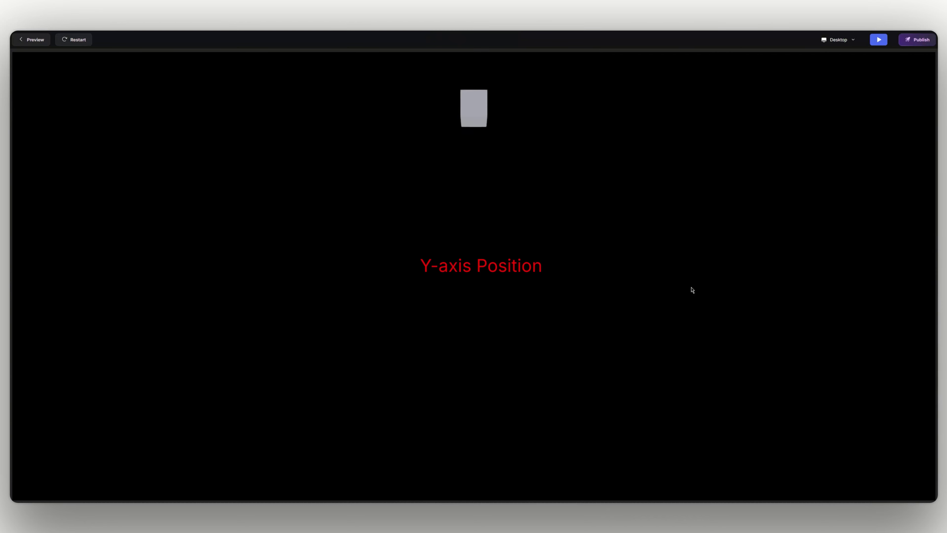